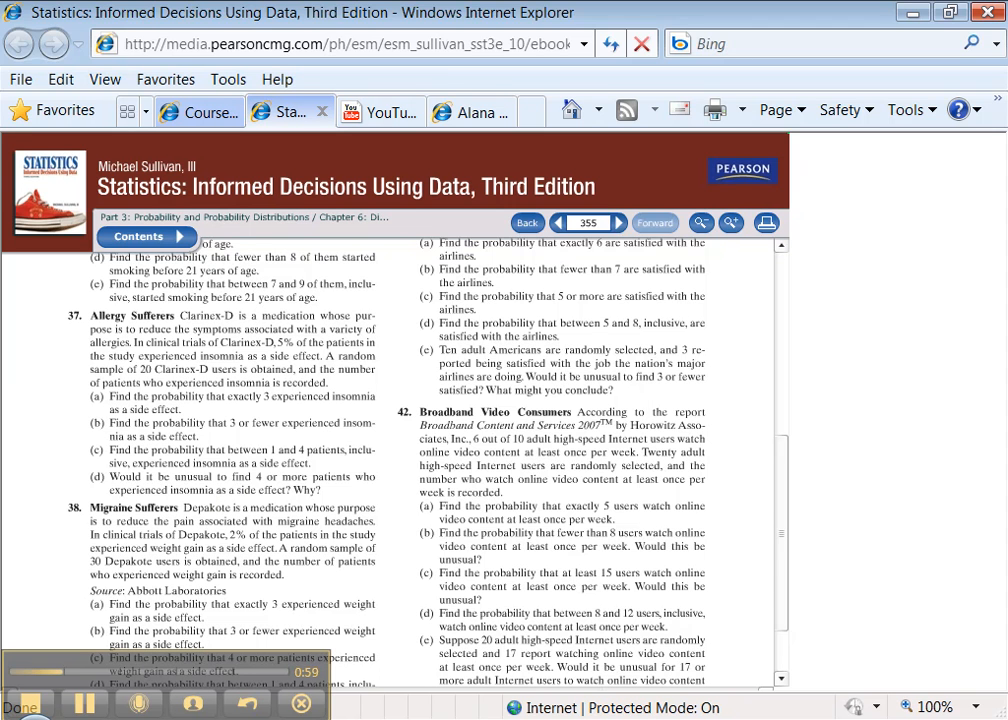
# Switch to the Excel workbook and enter the column headings x in A1 and P(x) in B1
pyautogui.hotkey('alt', 'Tab')
pyautogui.click(549, 366)
pyautogui.scroll(5, 549, 366)
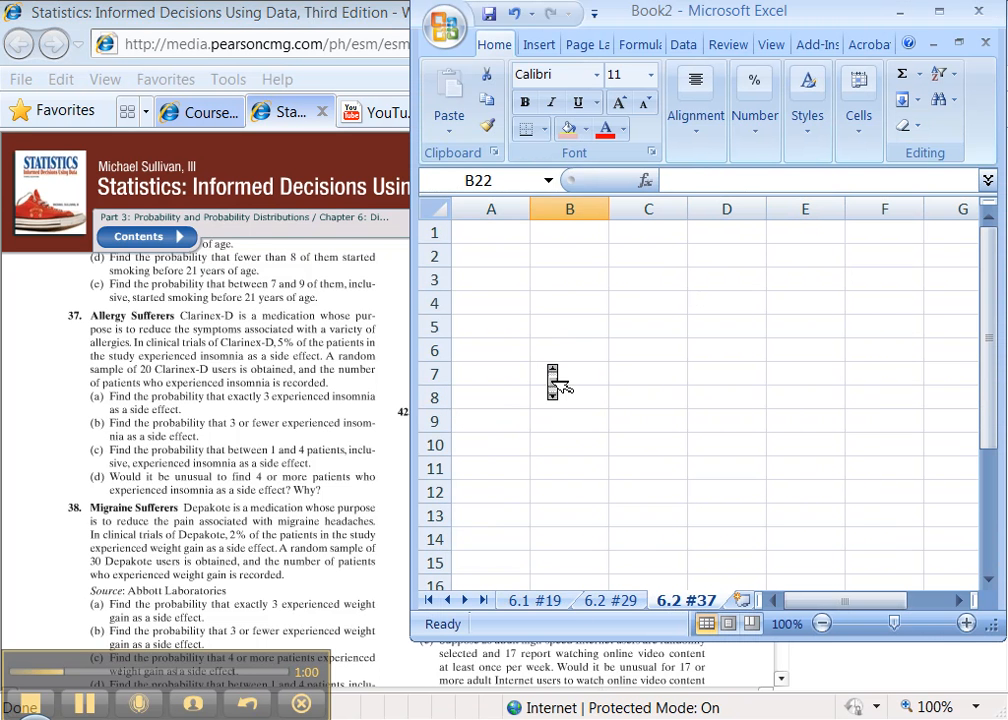
pyautogui.click(487, 236)
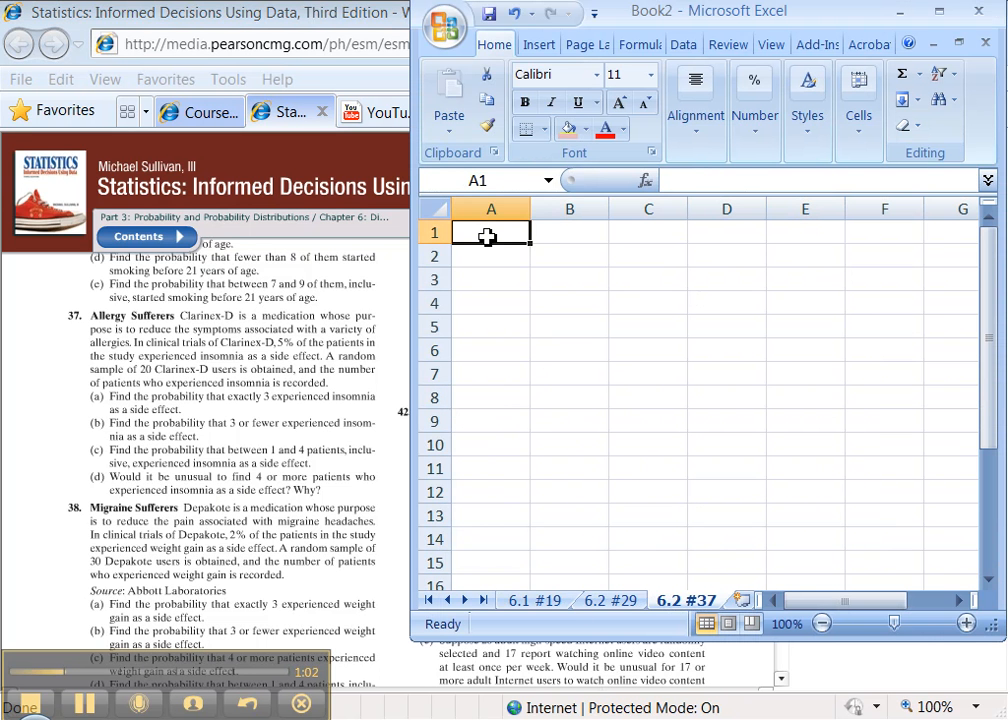
pyautogui.write('x')
pyautogui.press('Tab')
pyautogui.write('P(x')
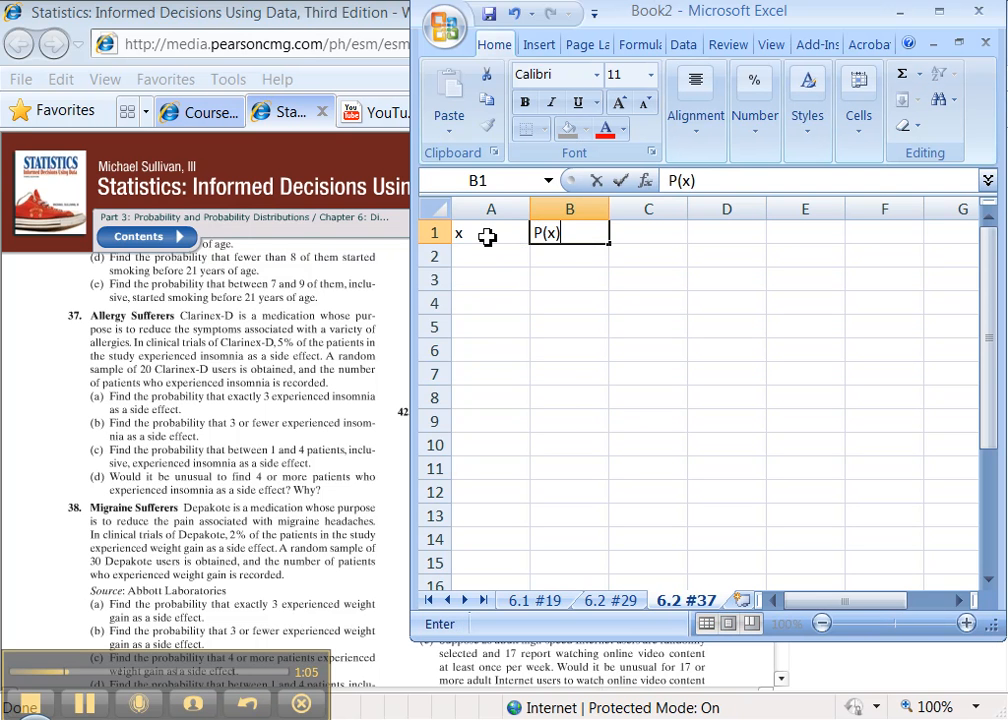
pyautogui.press('Return')
# Enter 0 in A2 and fill column A down to A22 as a series from 0 to 20
pyautogui.write('0')
pyautogui.press('Return')
pyautogui.click(497, 256)
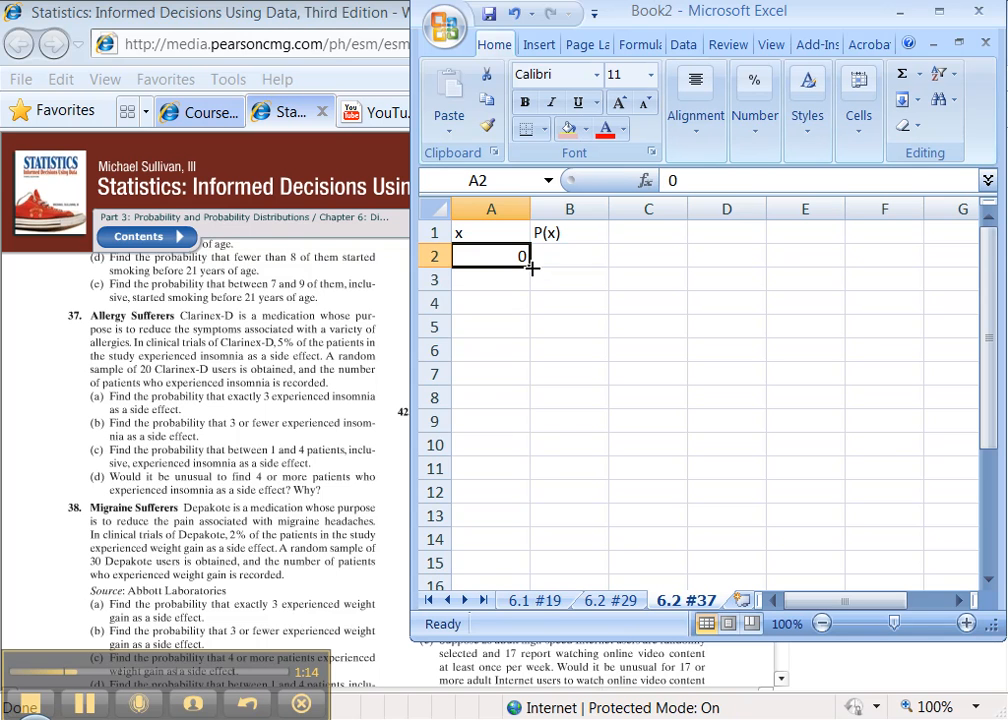
pyautogui.moveTo(532, 270); pyautogui.dragTo(531, 569)
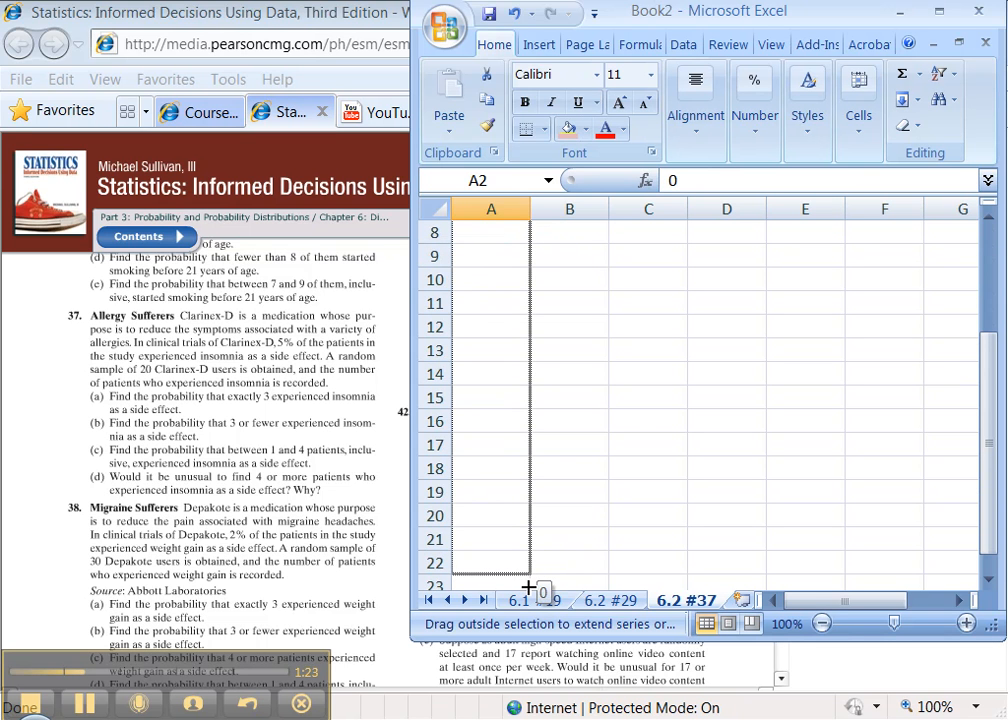
pyautogui.moveTo(528, 580); pyautogui.dragTo(527, 580)
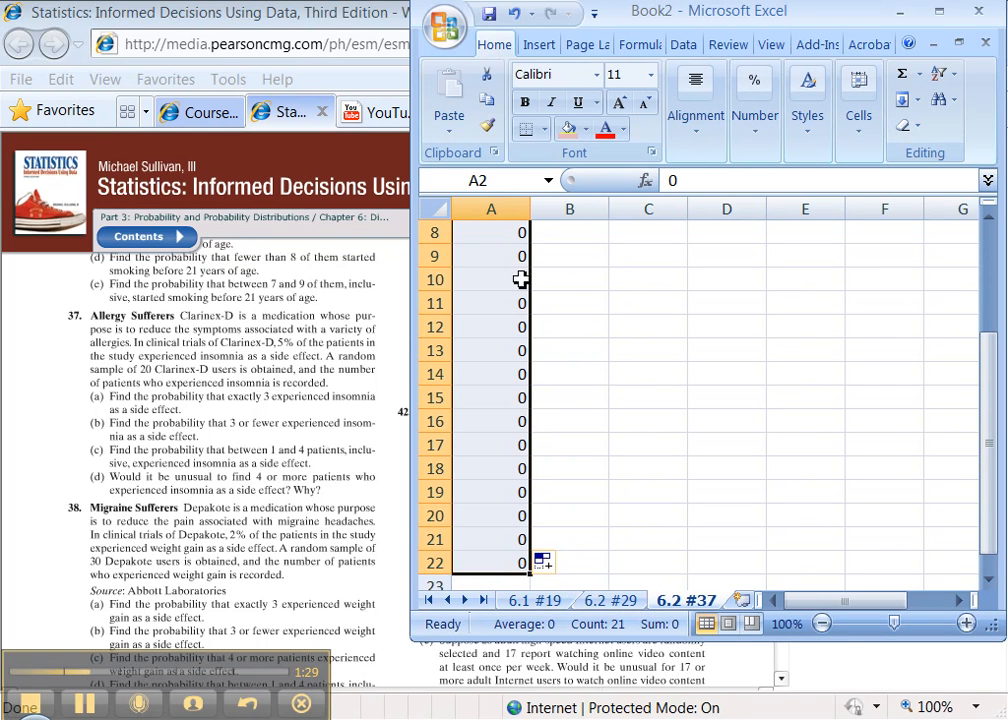
pyautogui.click(546, 567)
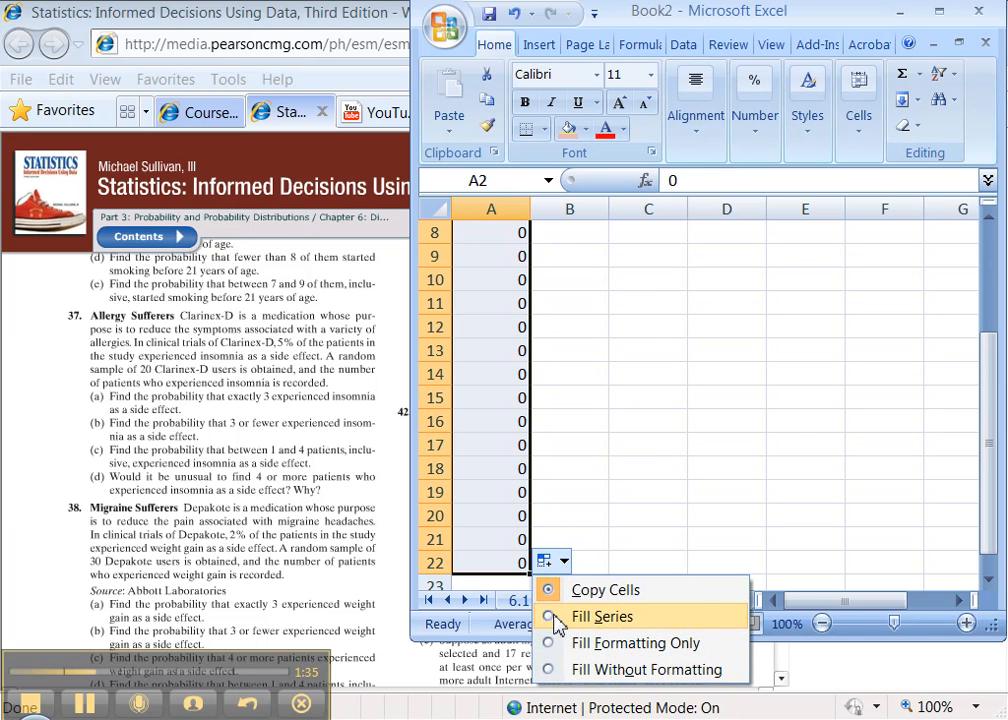
pyautogui.click(600, 616)
pyautogui.scroll(-5, 555, 450)
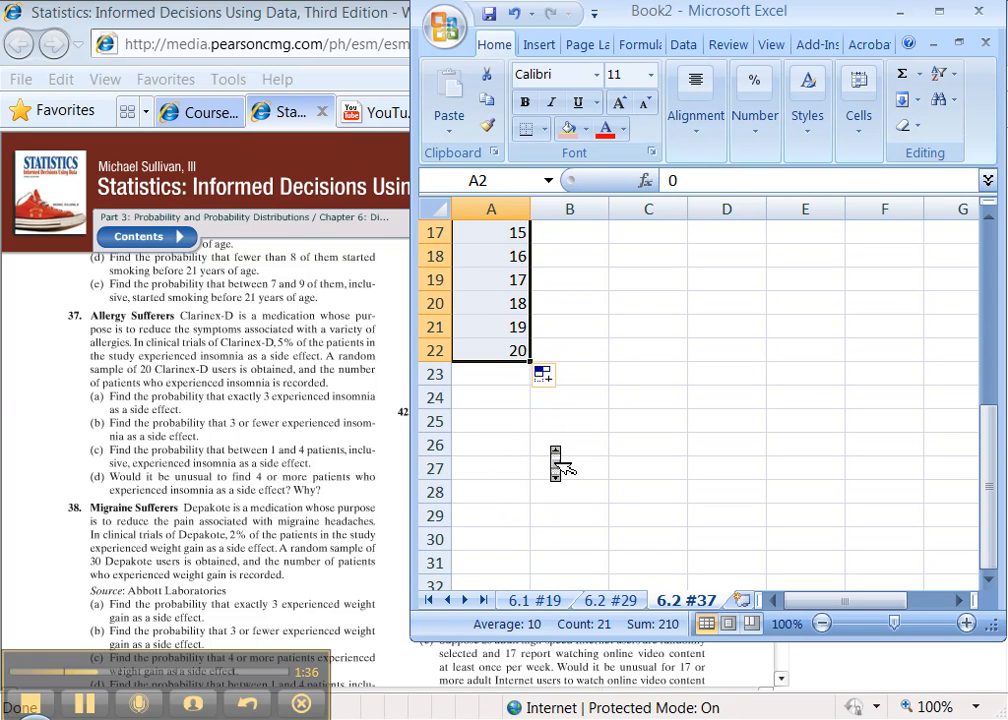
pyautogui.scroll(4, 555, 450)
pyautogui.scroll(1, 555, 455)
pyautogui.scroll(-6, 555, 455)
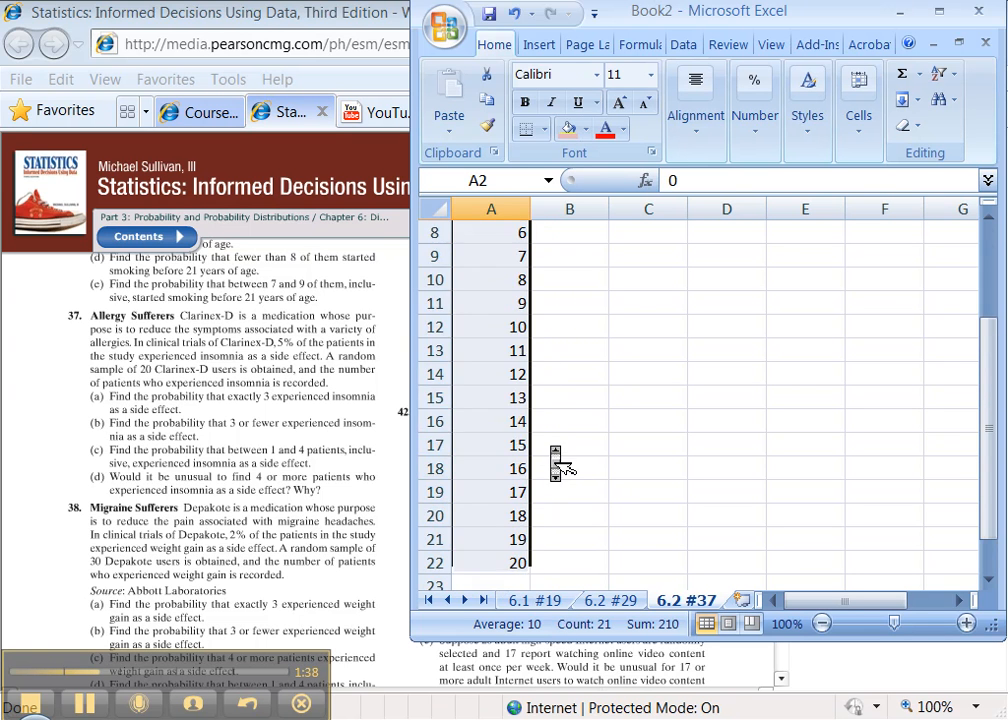
pyautogui.scroll(6, 552, 448)
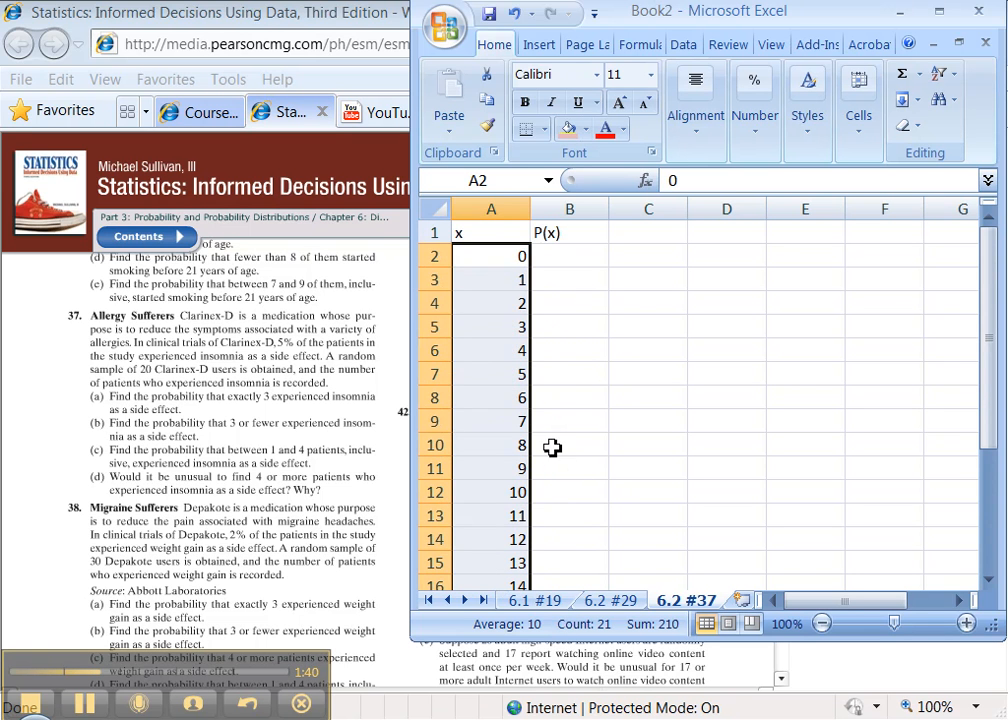
# Enter the formula =BINOMDIST(A2,20,0.05,FALSE) in B2
pyautogui.click(567, 257)
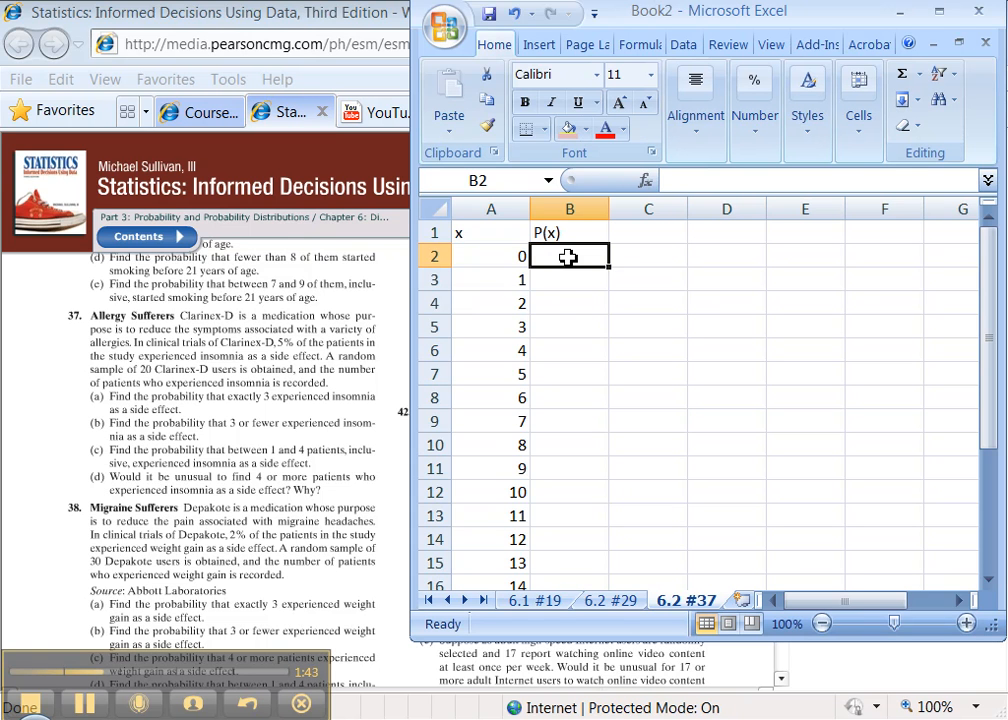
pyautogui.write('=BINOM')
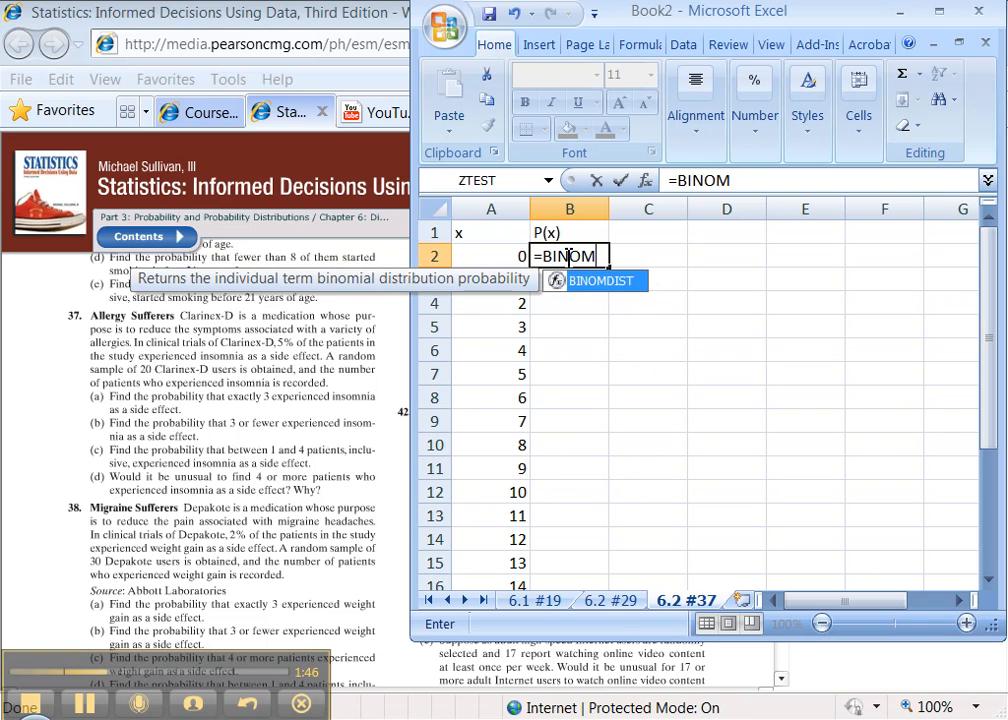
pyautogui.doubleClick(596, 284)
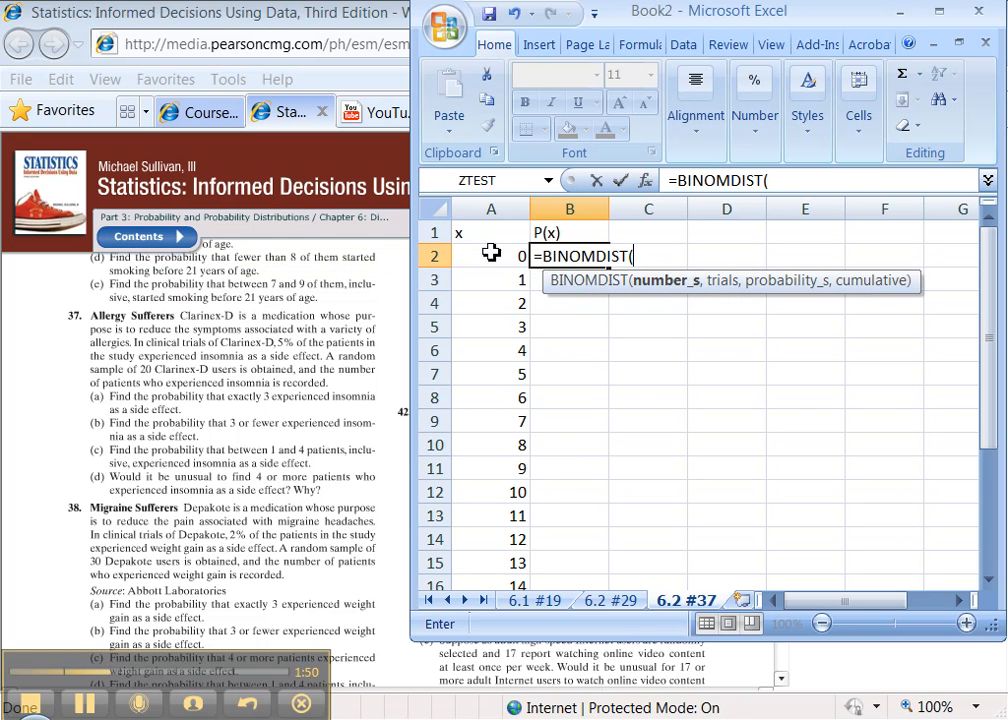
pyautogui.write('A2')
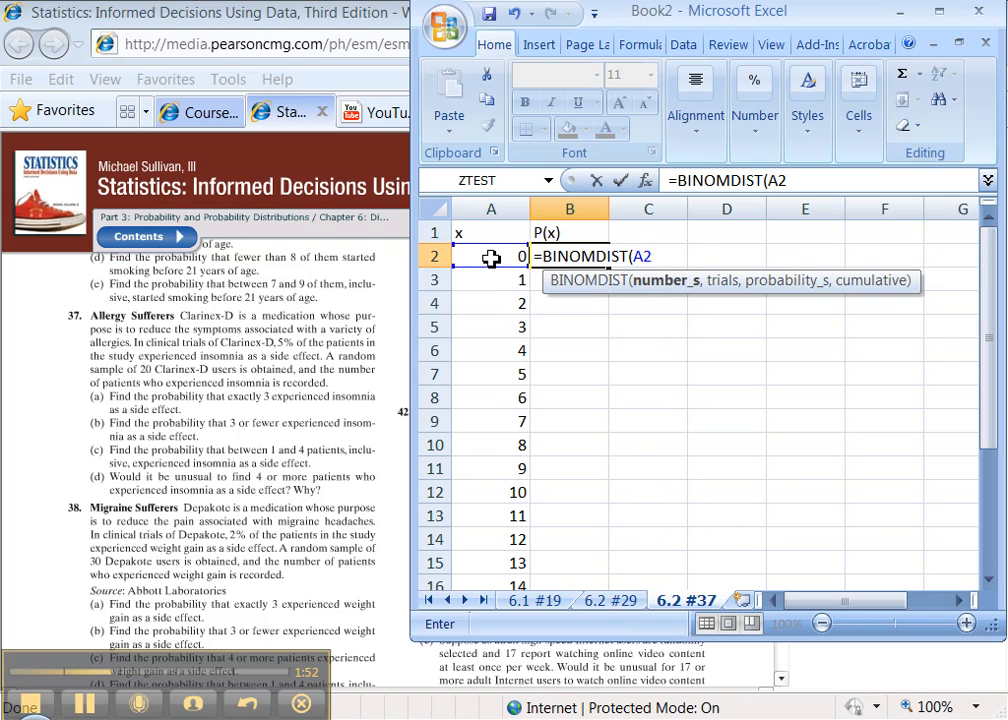
pyautogui.write(',20')
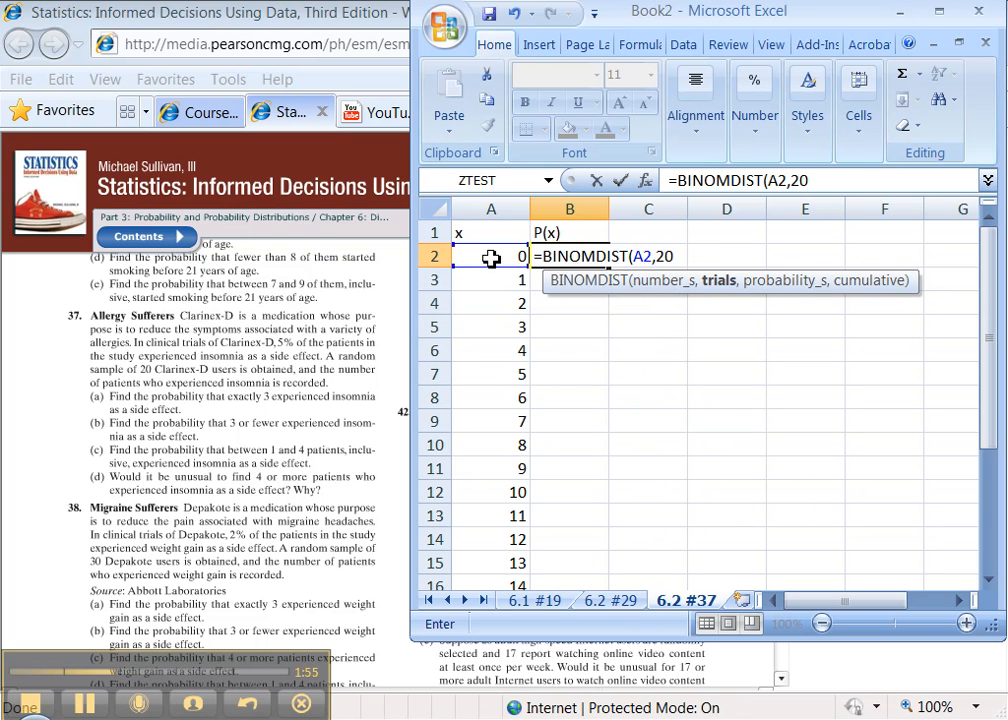
pyautogui.write(',')
pyautogui.write('0.')
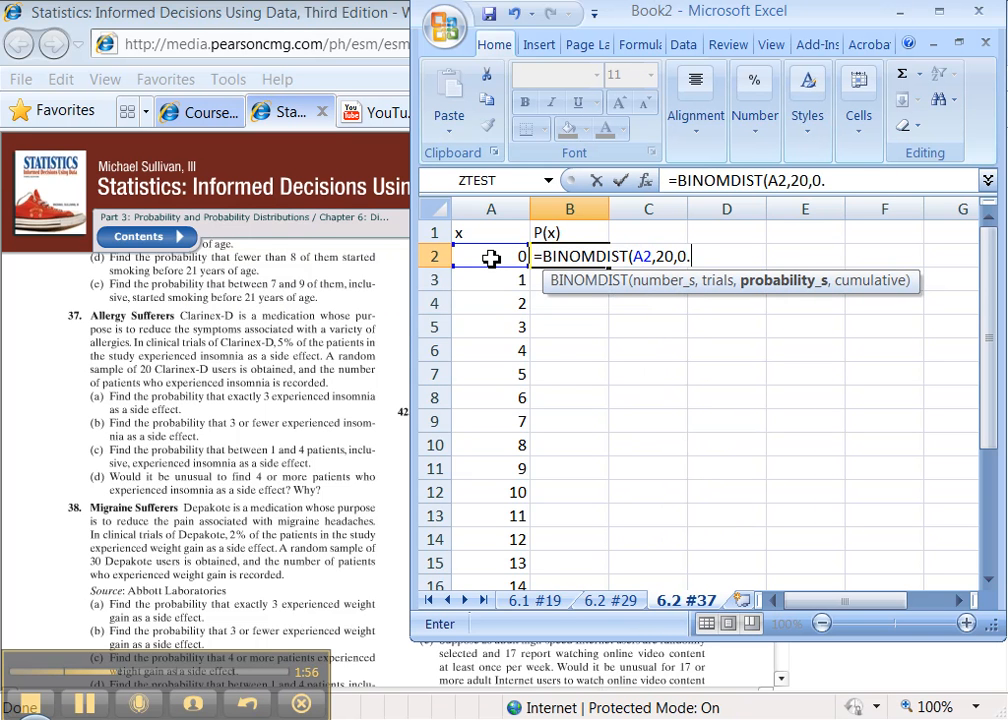
pyautogui.write('05,')
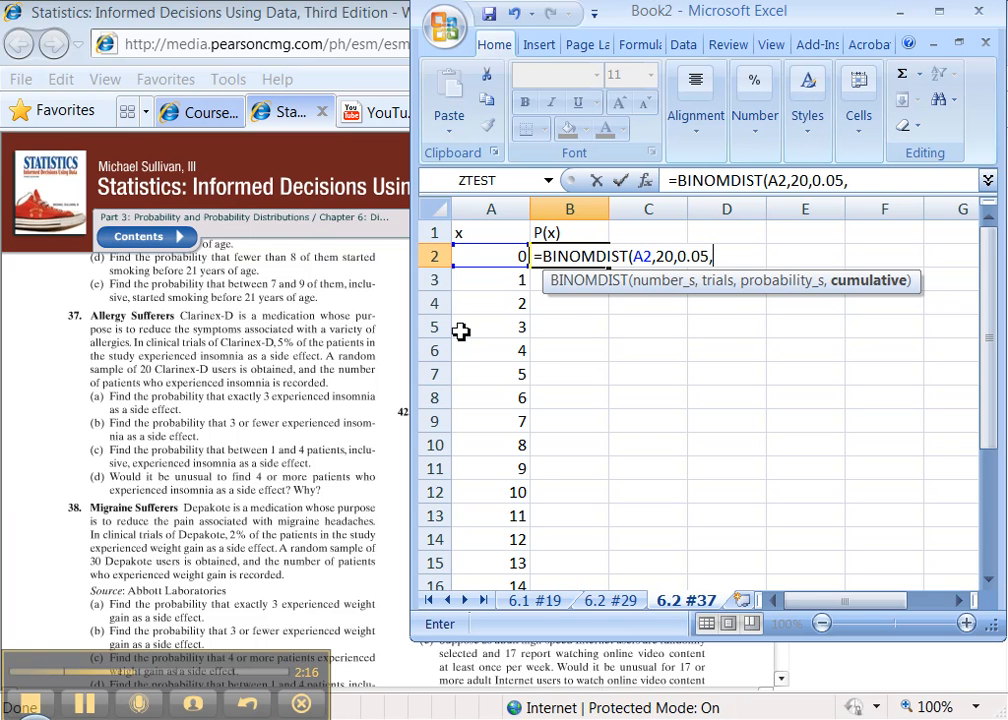
pyautogui.write('FALSE)')
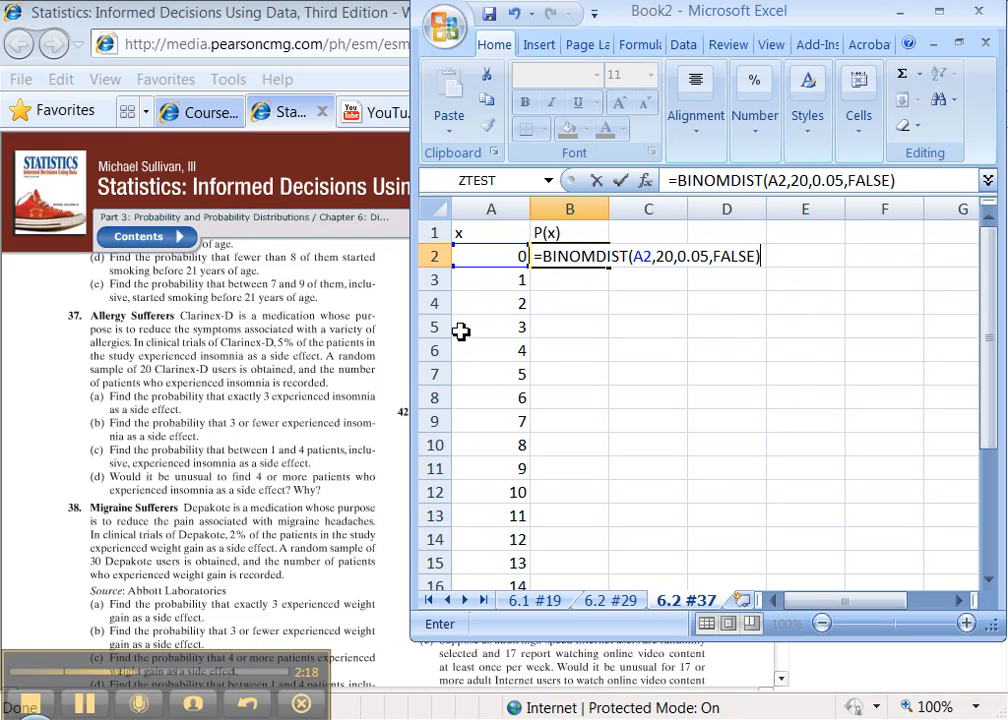
pyautogui.press('Return')
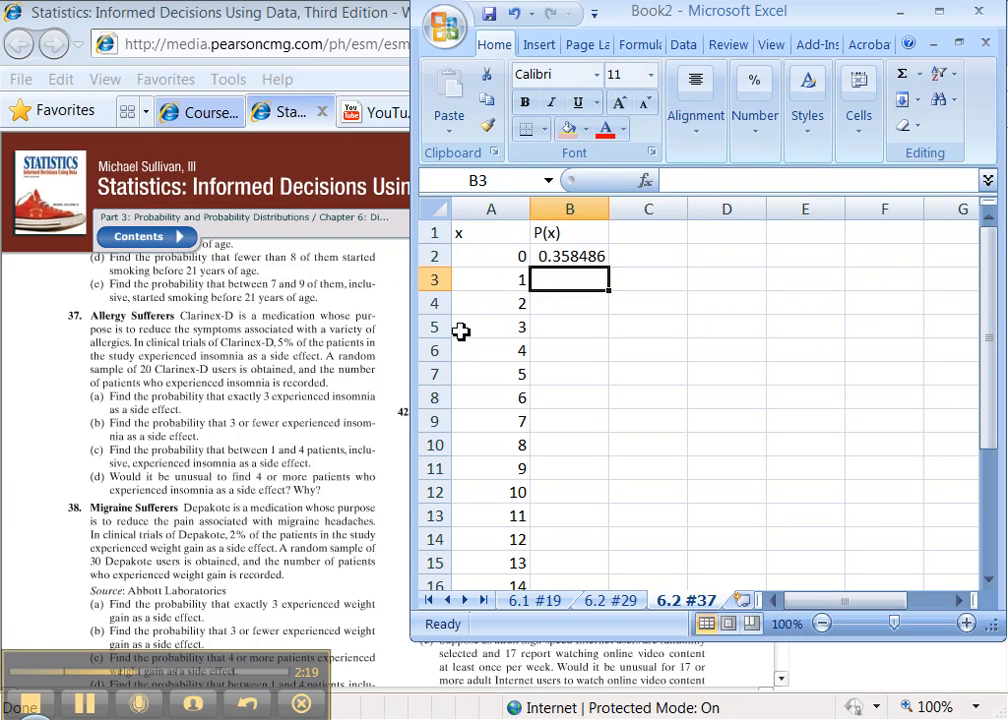
# Copy the B2 formula down to B22 and autofit the width of column B to show more digits
pyautogui.click(577, 257)
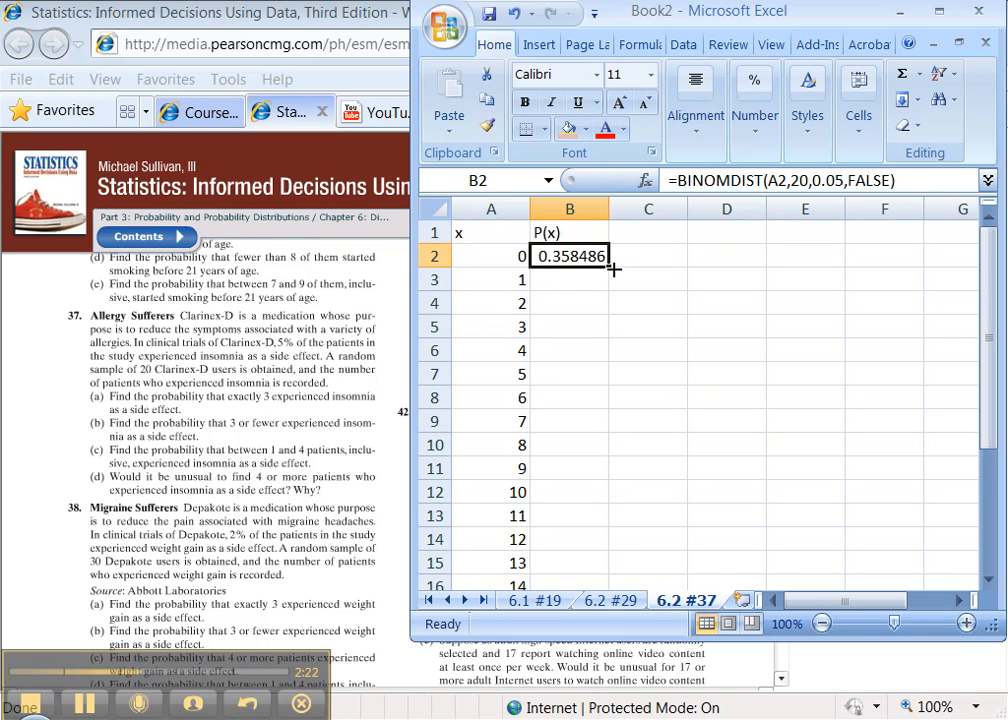
pyautogui.moveTo(611, 268); pyautogui.dragTo(610, 560)
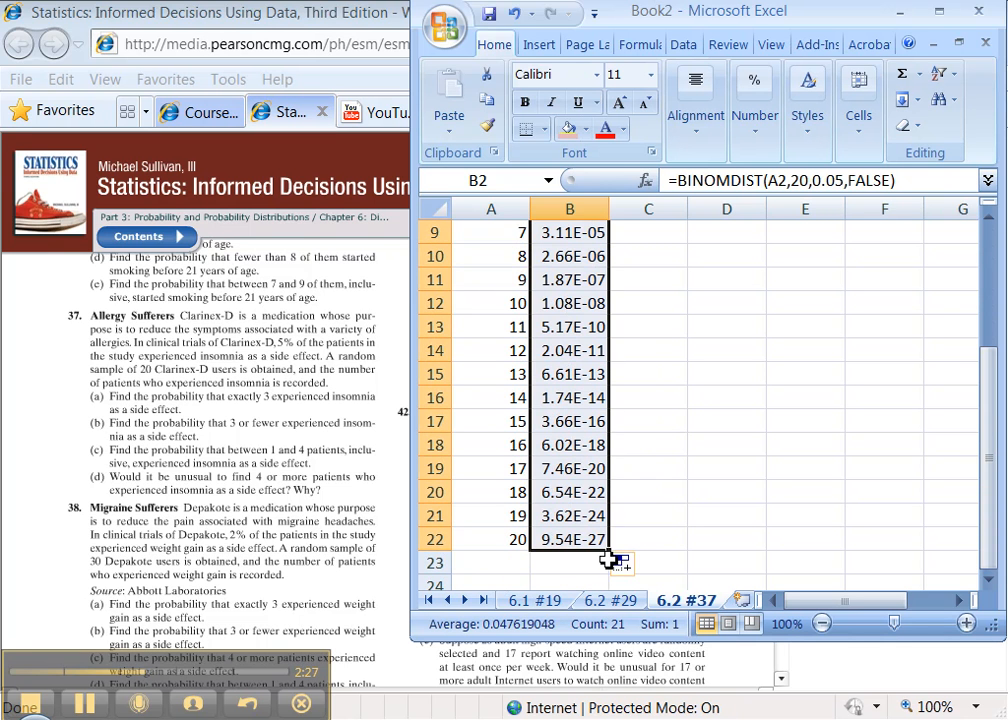
pyautogui.doubleClick(609, 207)
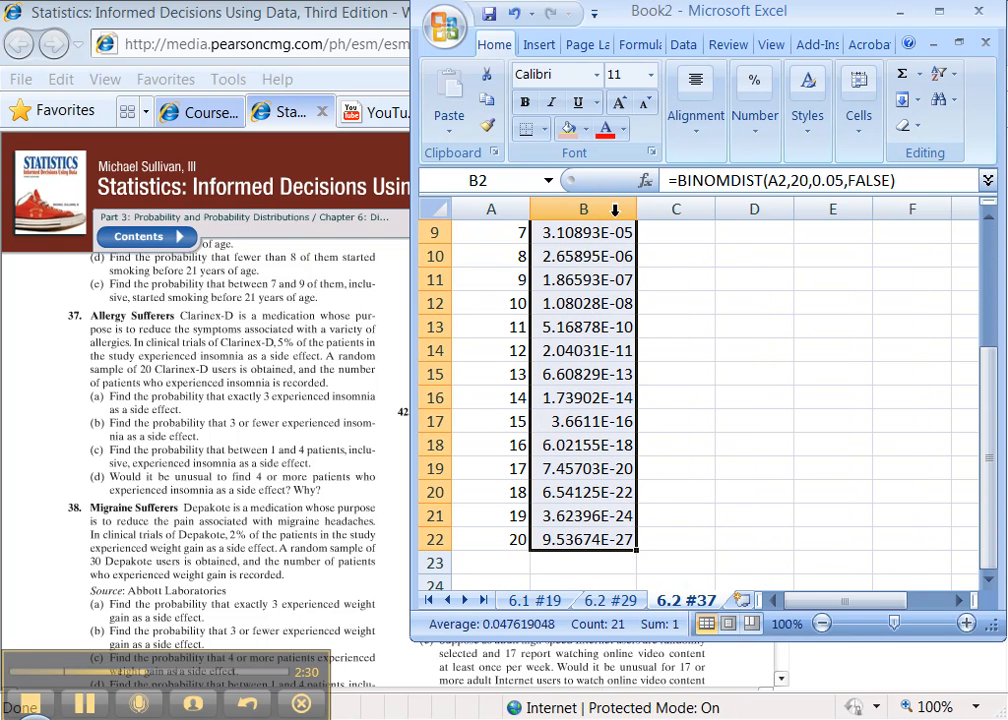
pyautogui.click(590, 541)
pyautogui.scroll(2, 592, 555)
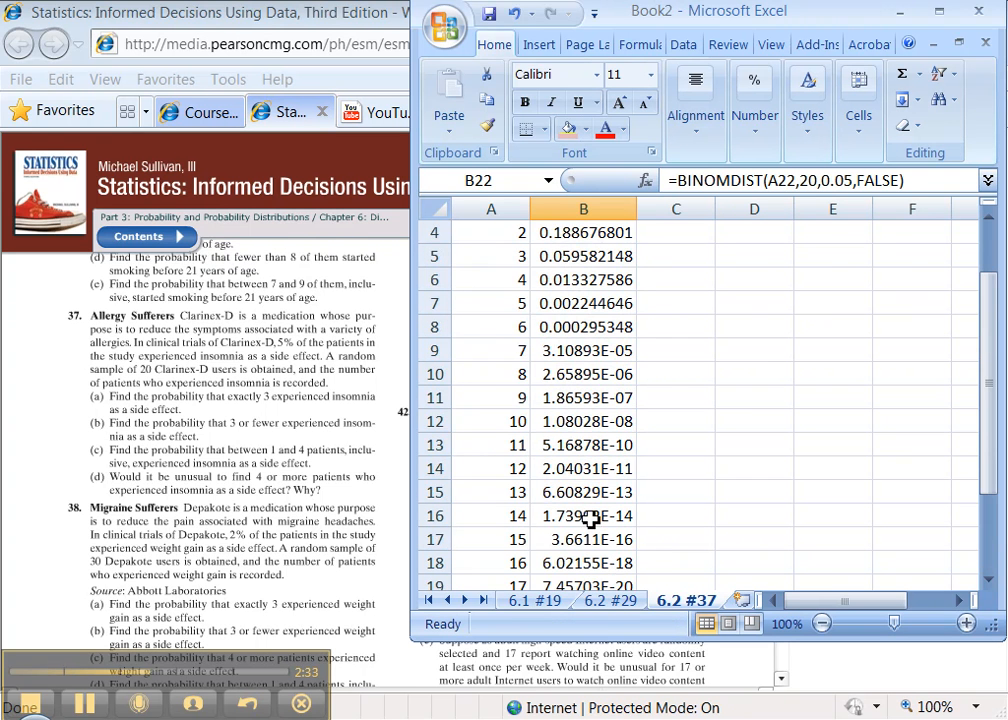
pyautogui.middleClick(594, 460)
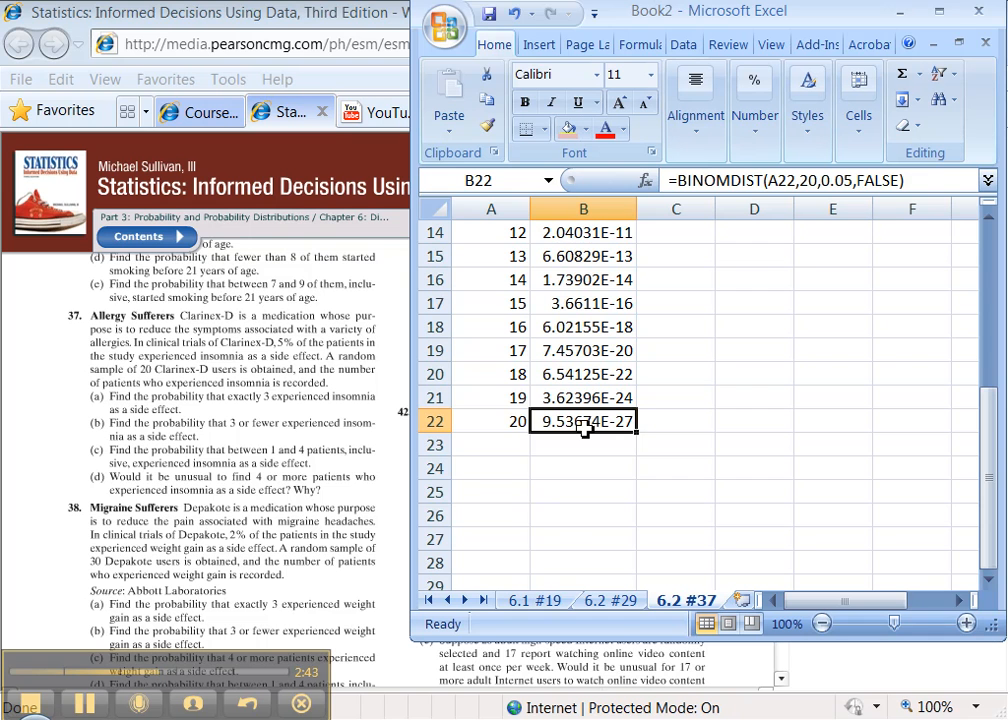
# Write out the probability from B22 as a long decimal in B23, with a run of zeros followed by 95367
pyautogui.scroll(2, 584, 425)
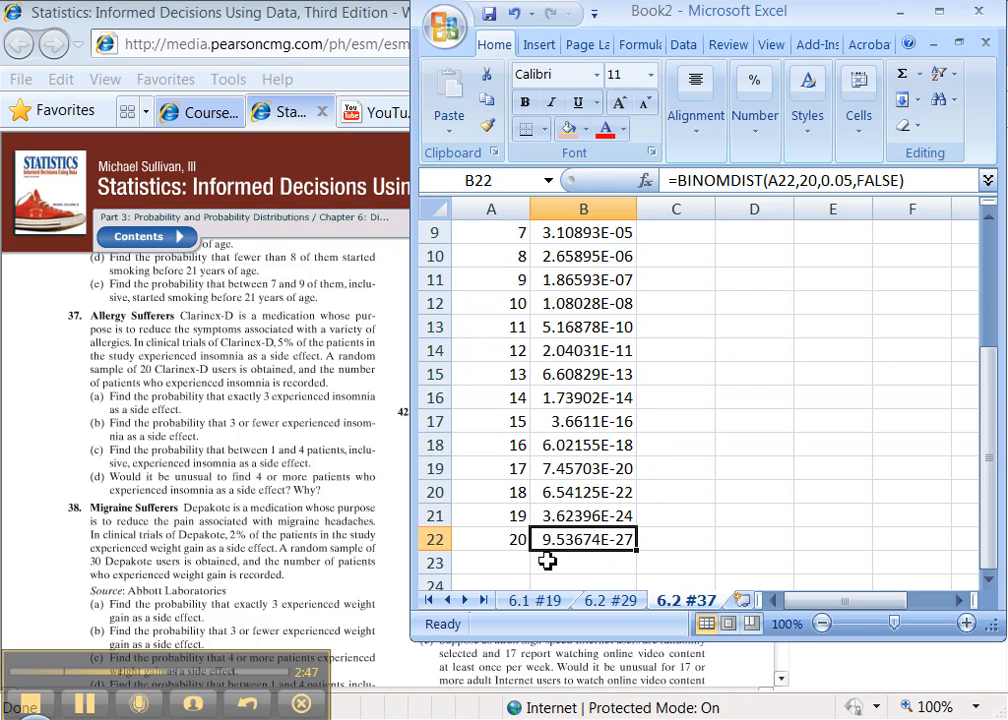
pyautogui.click(547, 562)
pyautogui.write('0.0')
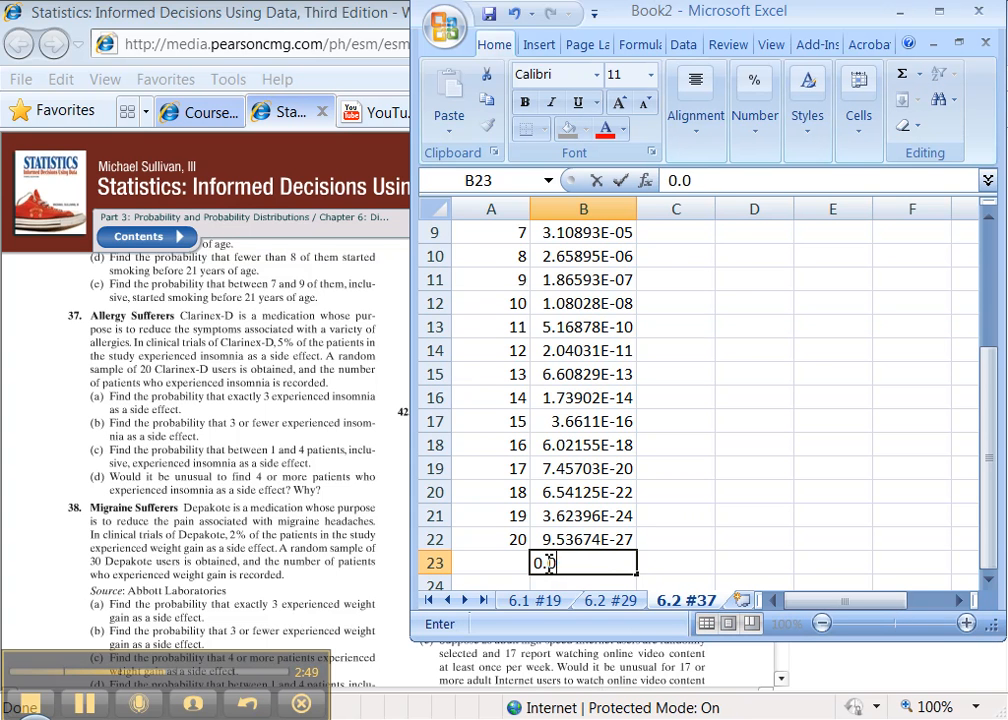
pyautogui.write('000000000000')
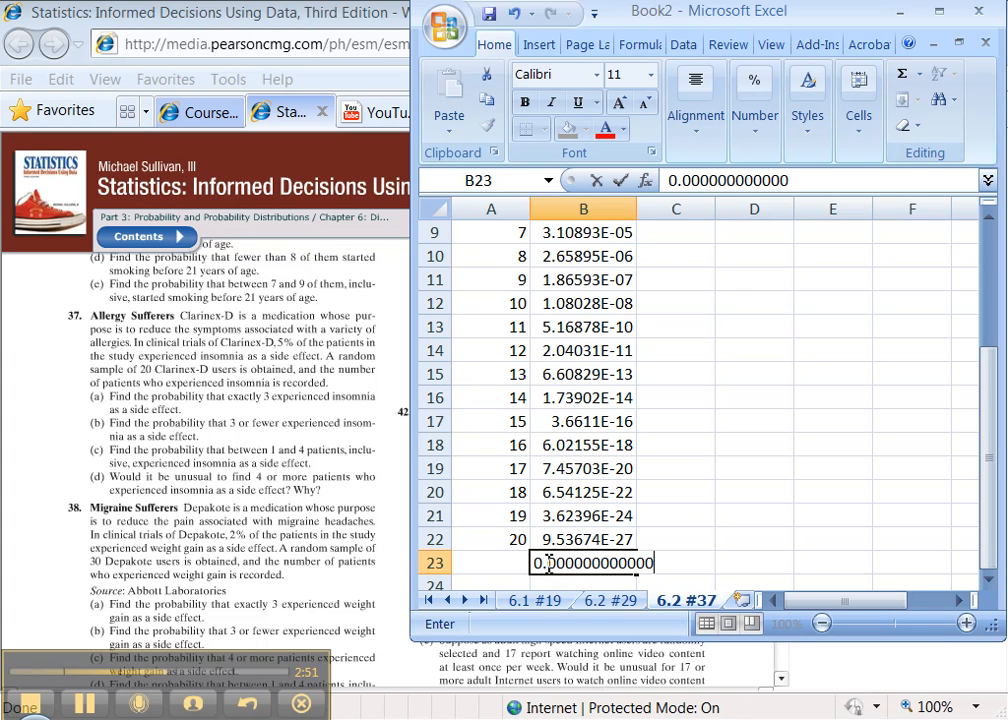
pyautogui.write('0000000000000000000')
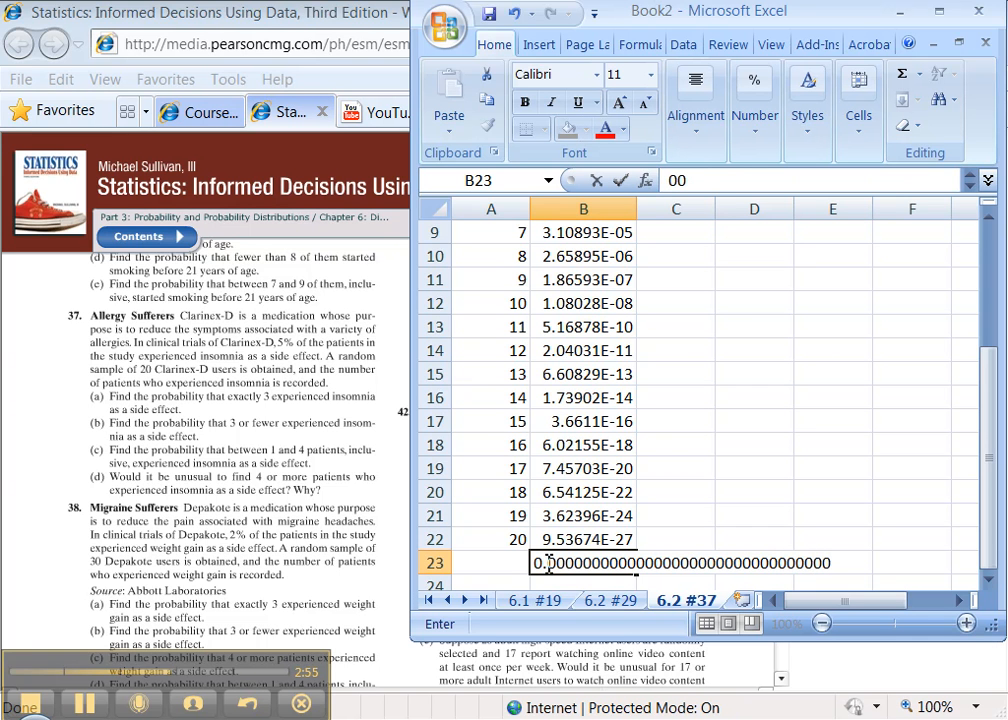
pyautogui.write('95367')
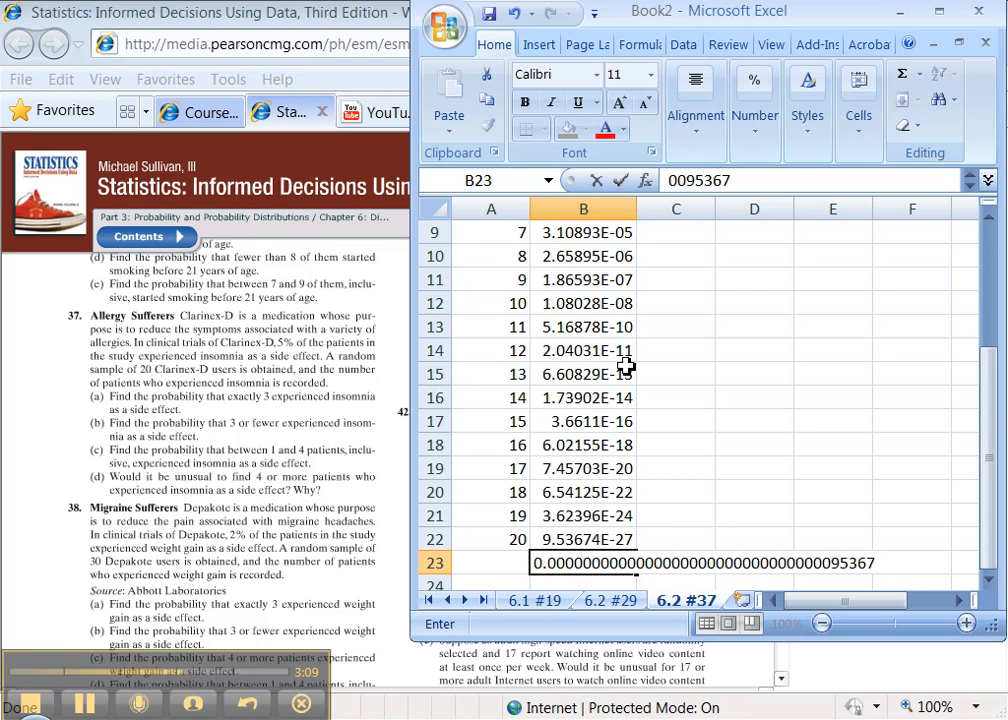
# Erase the long decimal entry from B23 and return to cell B22
pyautogui.press('BackSpace')
pyautogui.press('BackSpace')
pyautogui.press('BackSpace')
pyautogui.press('BackSpace')
pyautogui.press('BackSpace')
pyautogui.press('BackSpace')
pyautogui.press('BackSpace')
pyautogui.press('BackSpace')
pyautogui.press('BackSpace')
pyautogui.press('BackSpace')
pyautogui.press('BackSpace')
pyautogui.press('BackSpace')
pyautogui.press('BackSpace')
pyautogui.press('BackSpace')
pyautogui.press('BackSpace')
pyautogui.press('BackSpace')
pyautogui.press('BackSpace')
pyautogui.press('BackSpace')
pyautogui.press('BackSpace')
pyautogui.press('BackSpace')
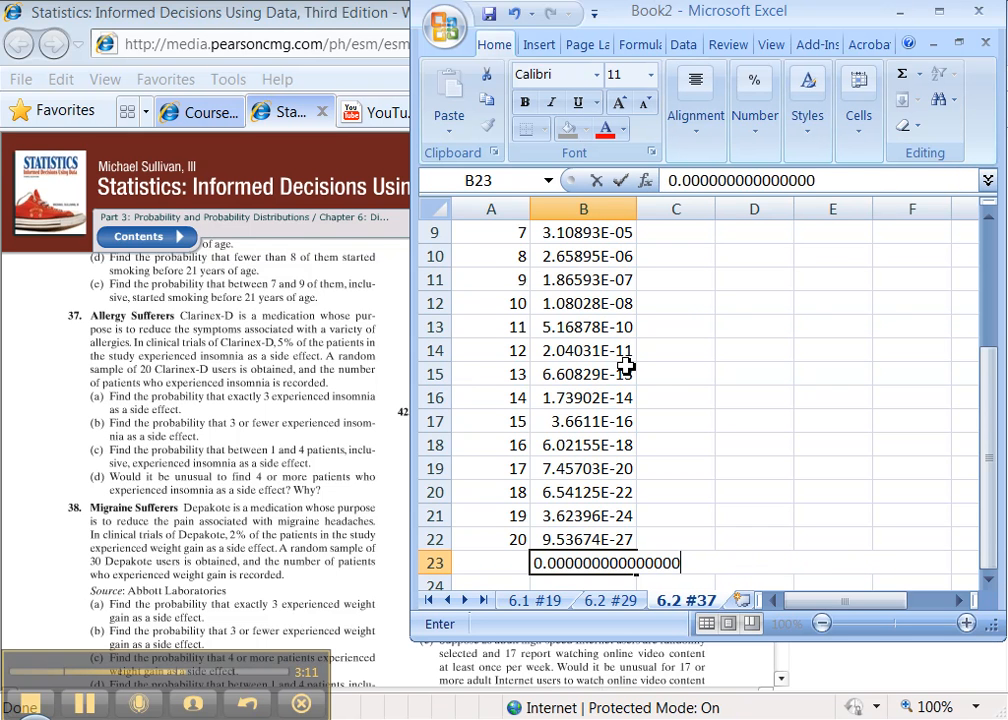
pyautogui.press('BackSpace')
pyautogui.press('BackSpace')
pyautogui.press('BackSpace')
pyautogui.press('BackSpace')
pyautogui.press('BackSpace')
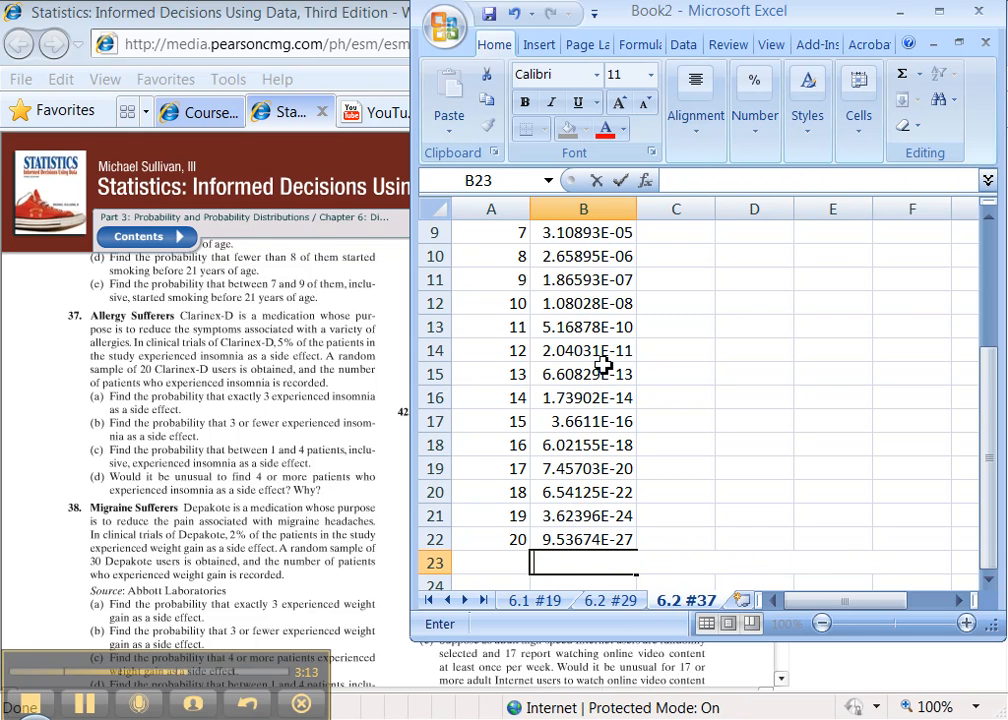
pyautogui.click(557, 530)
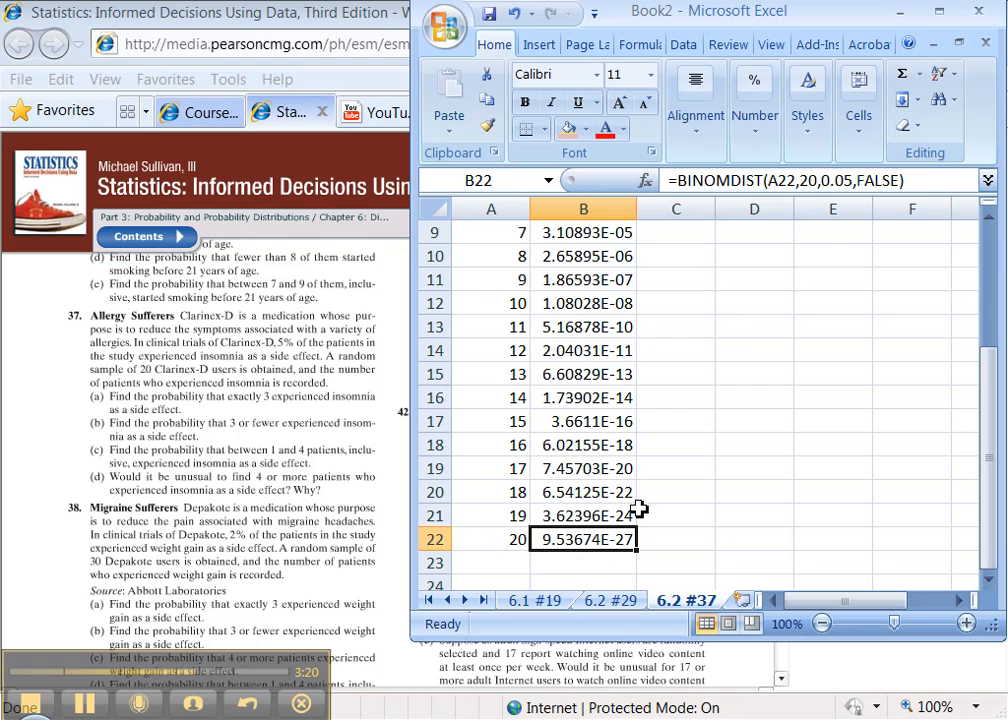
# Label D3 as a) and enter =B5 in E3 as the probability of exactly 3
pyautogui.scroll(3, 727, 318)
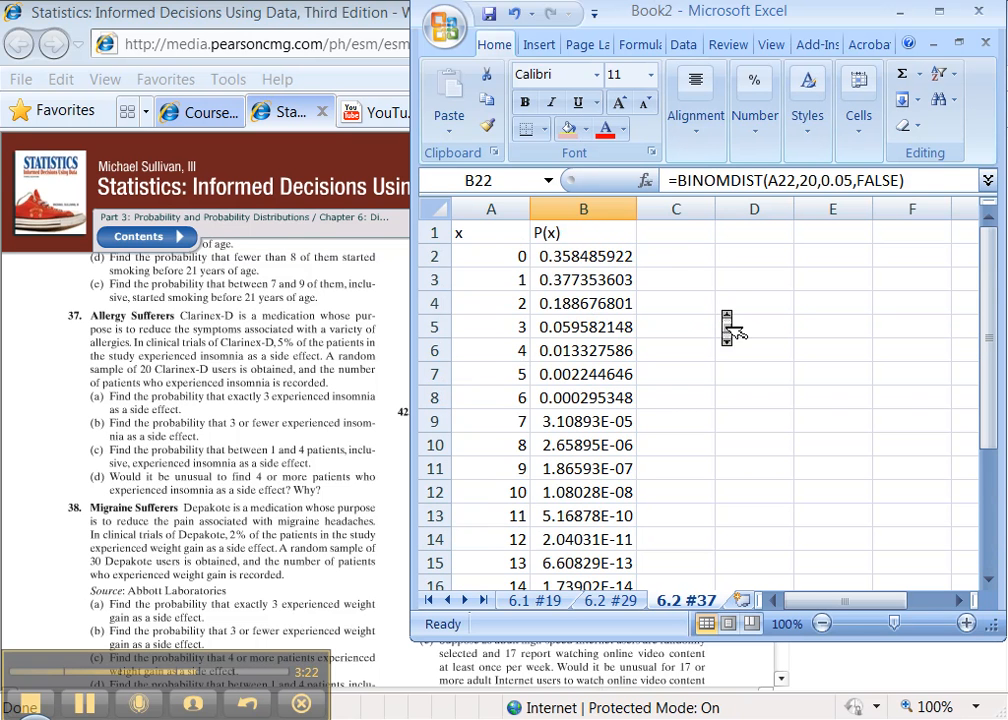
pyautogui.click(680, 262)
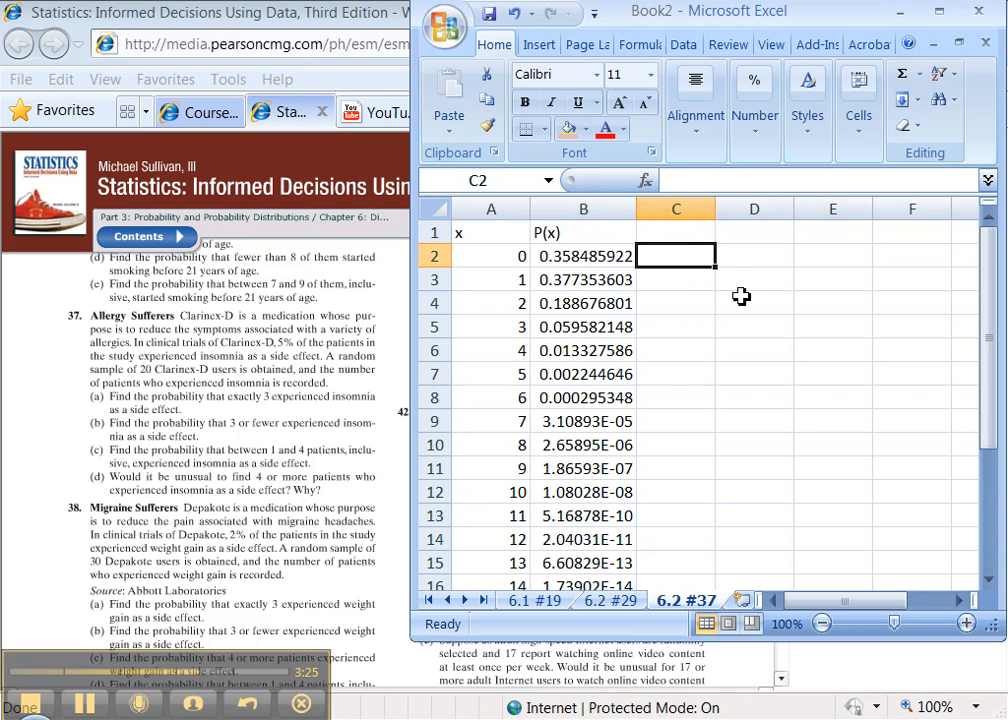
pyautogui.click(735, 284)
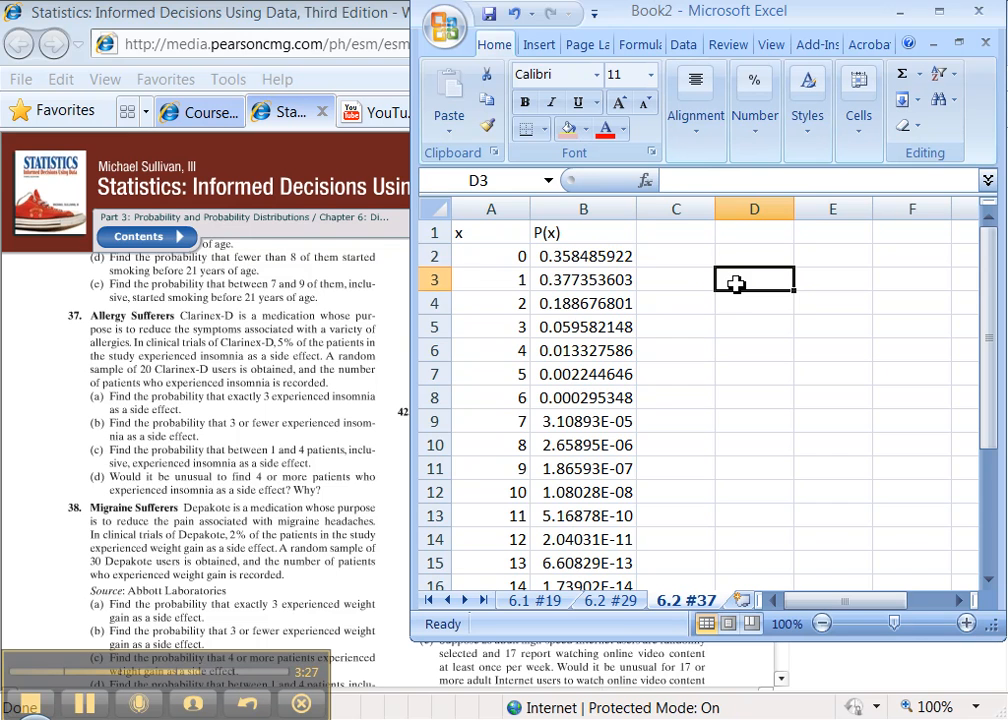
pyautogui.write('a)')
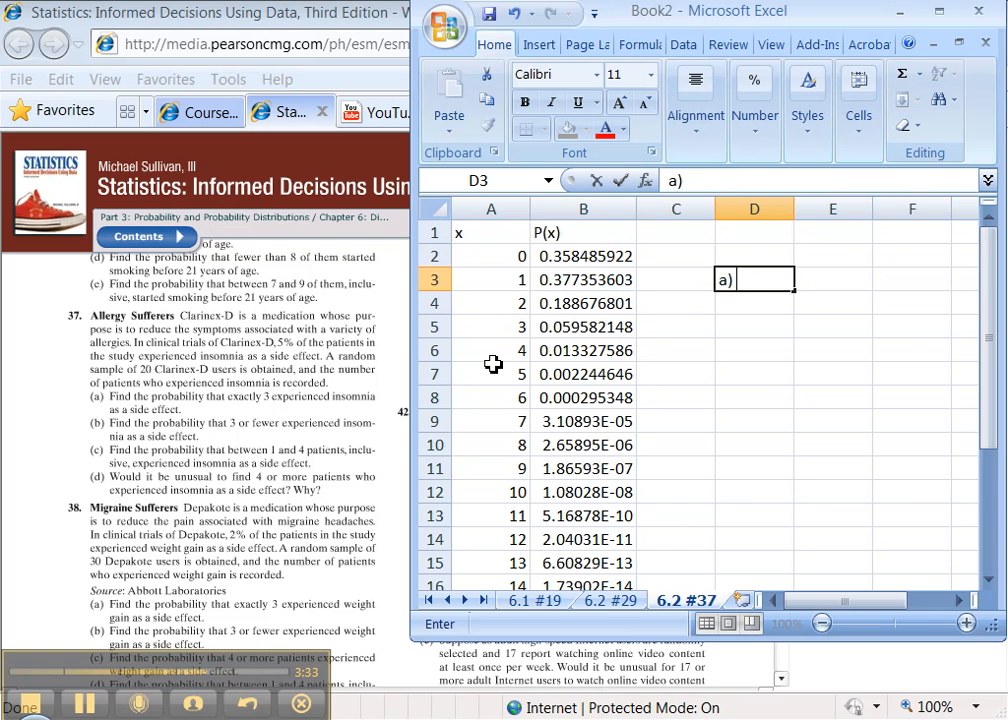
pyautogui.press('Tab')
pyautogui.write('=')
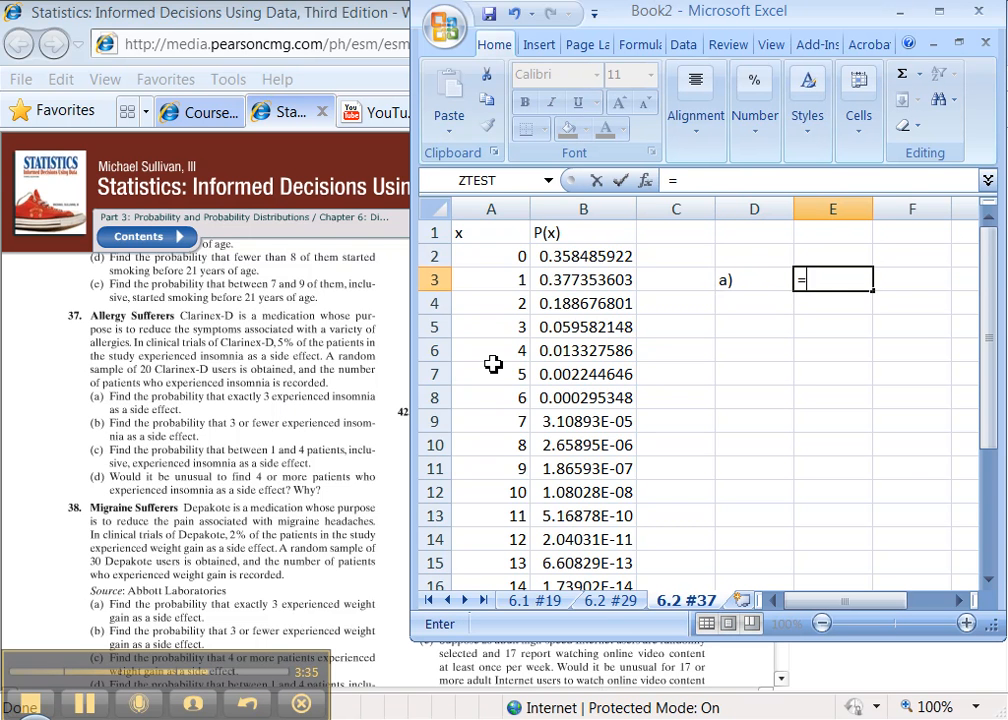
pyautogui.click(565, 335)
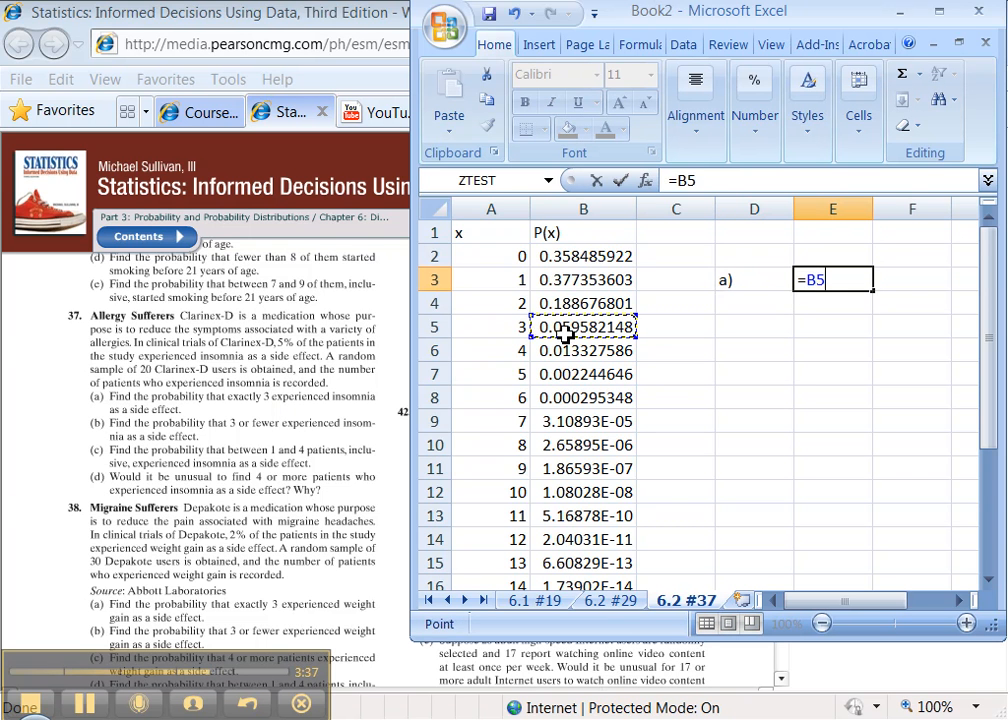
pyautogui.press('Return')
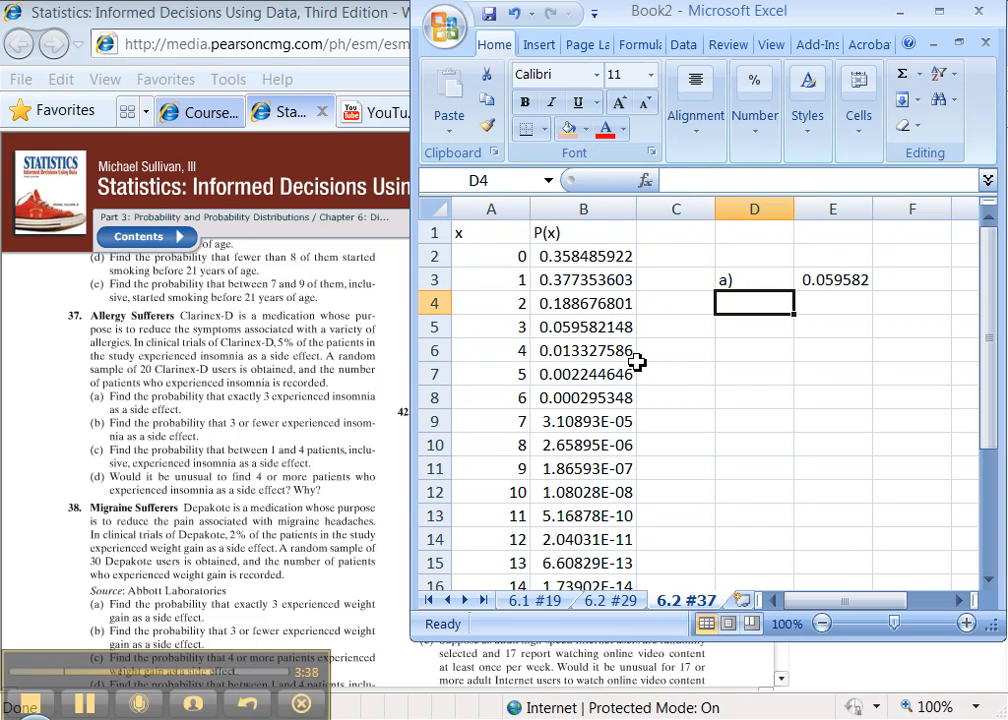
# Label D5 as b) and sum the probabilities for 3 or fewer in E5 with =SUM(B2:B5)
pyautogui.press('Return')
pyautogui.write('b)')
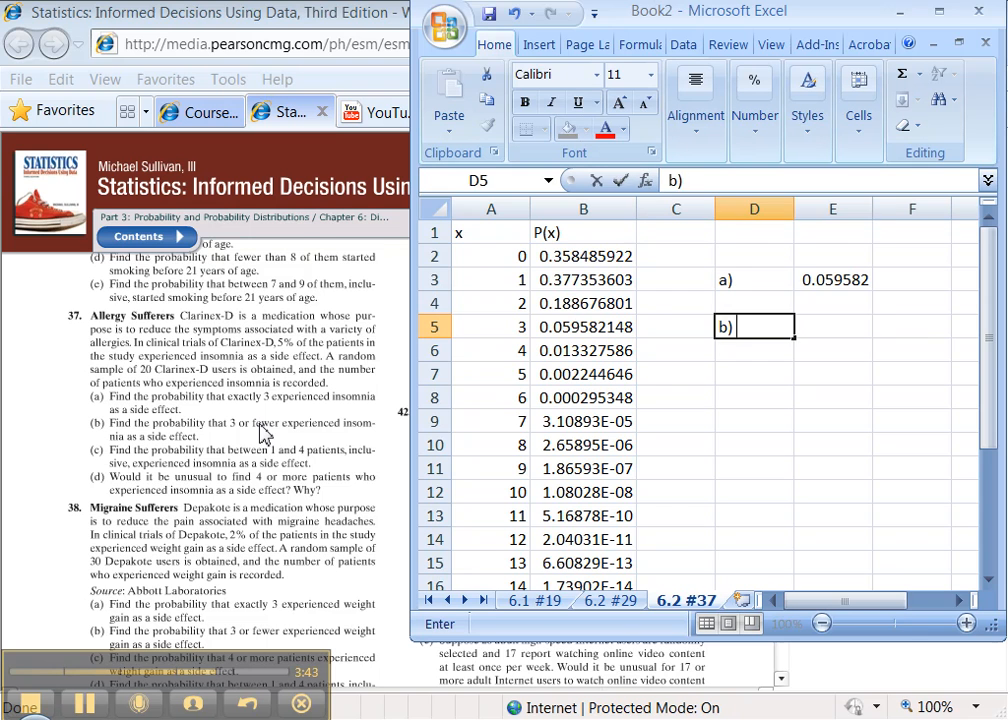
pyautogui.press('Tab')
pyautogui.write('=')
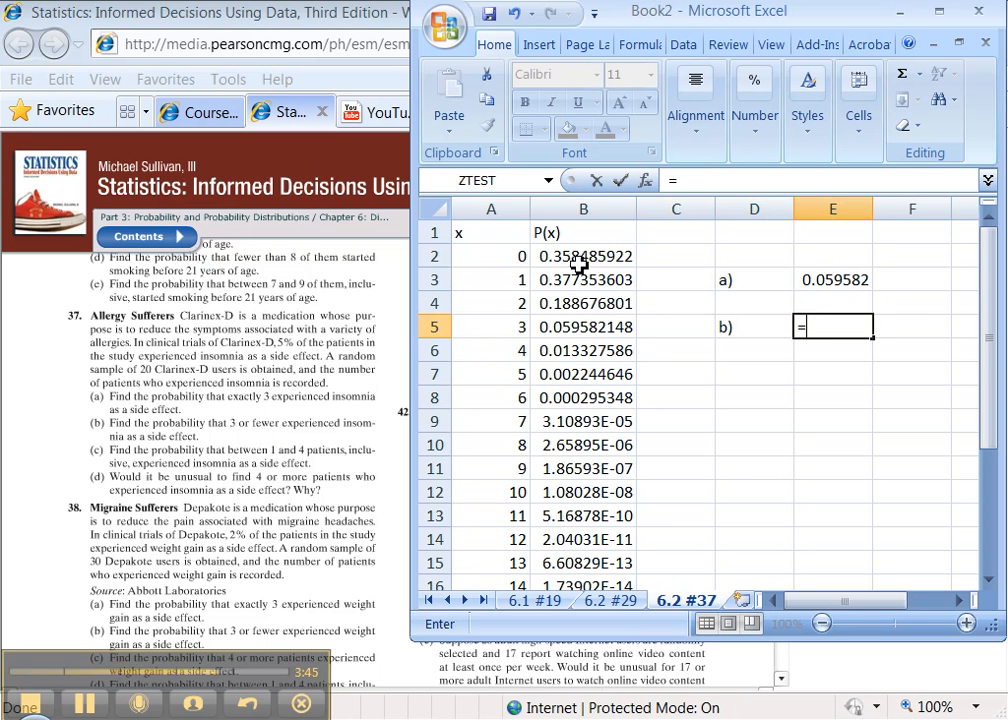
pyautogui.write('sum(')
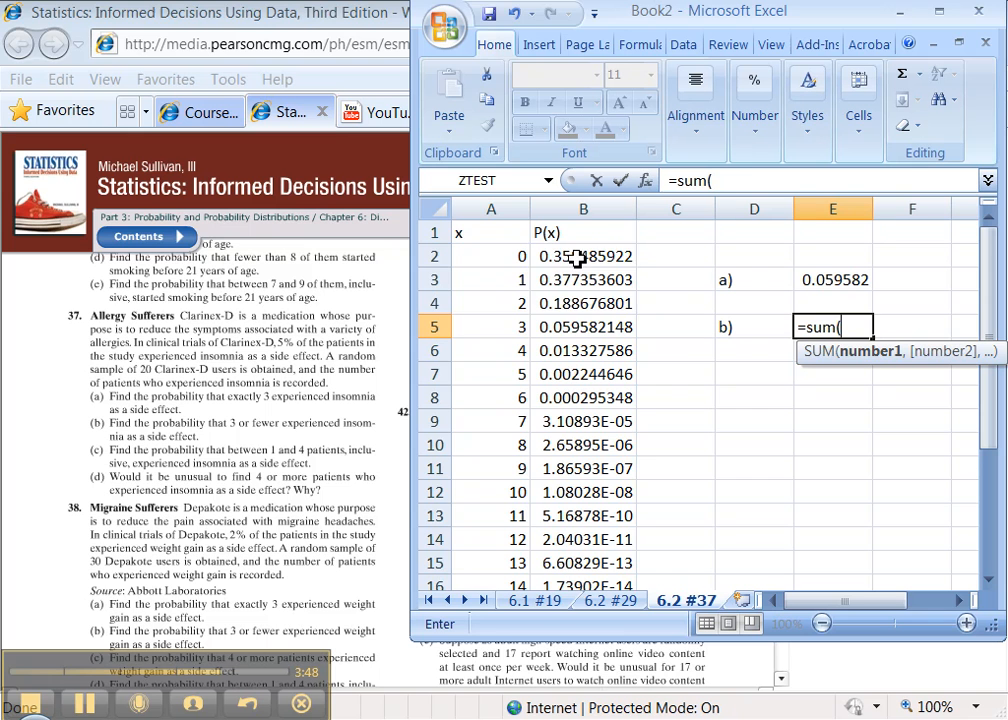
pyautogui.moveTo(578, 258); pyautogui.dragTo(581, 327)
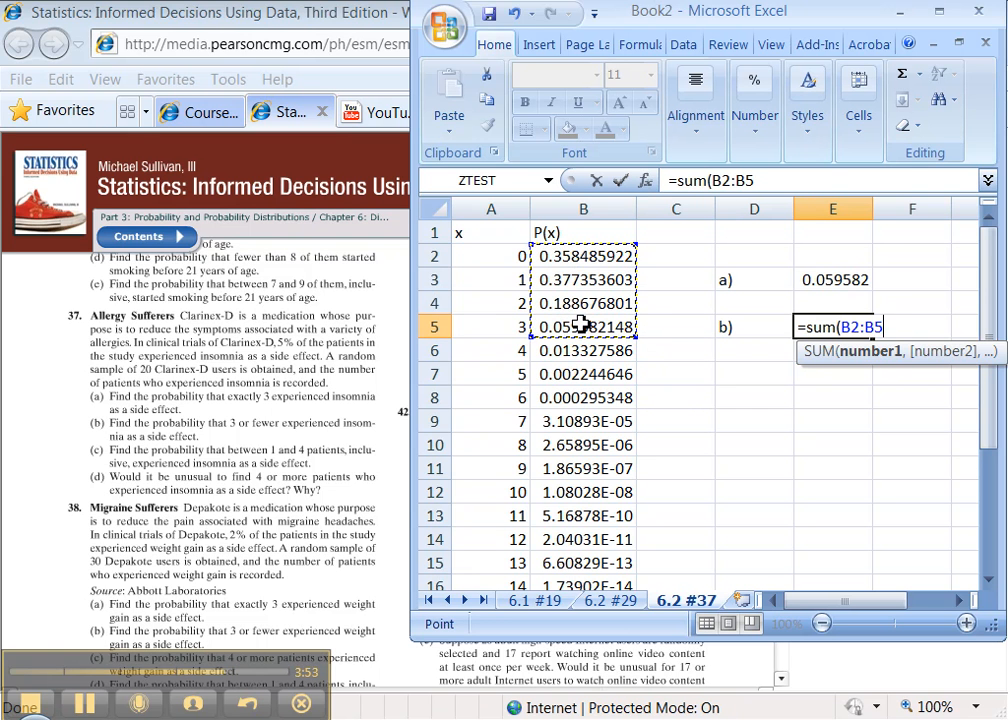
pyautogui.press('Return')
# Label D7 as c) and sum the probabilities for 1 through 4 in E7 with =SUM(B3:B6)
pyautogui.press('Left')
pyautogui.press('Down')
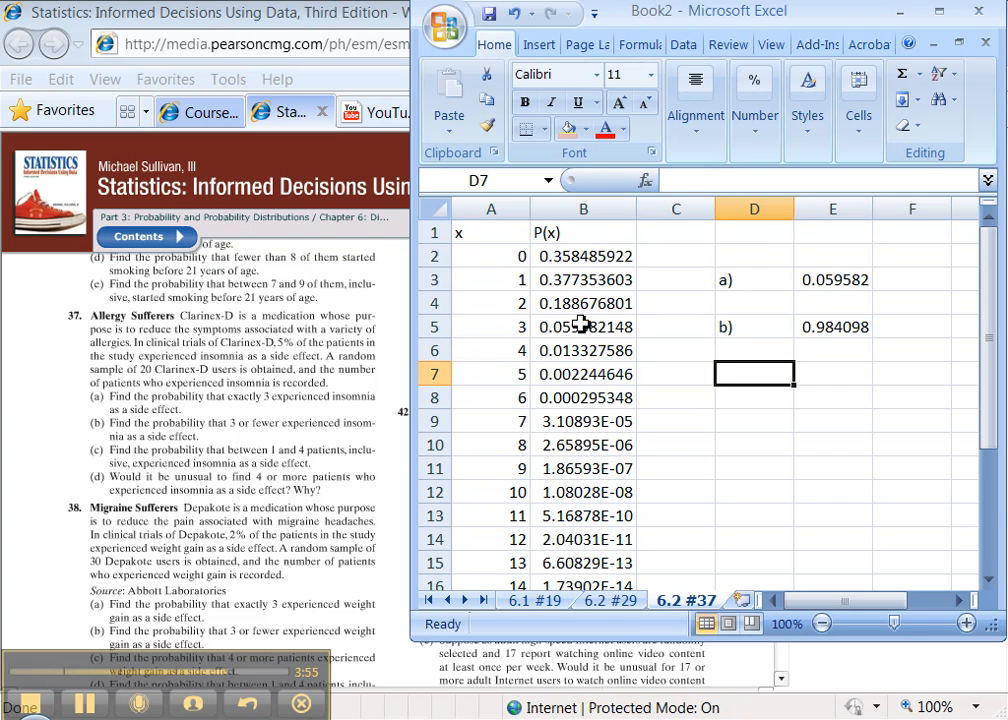
pyautogui.write('c)')
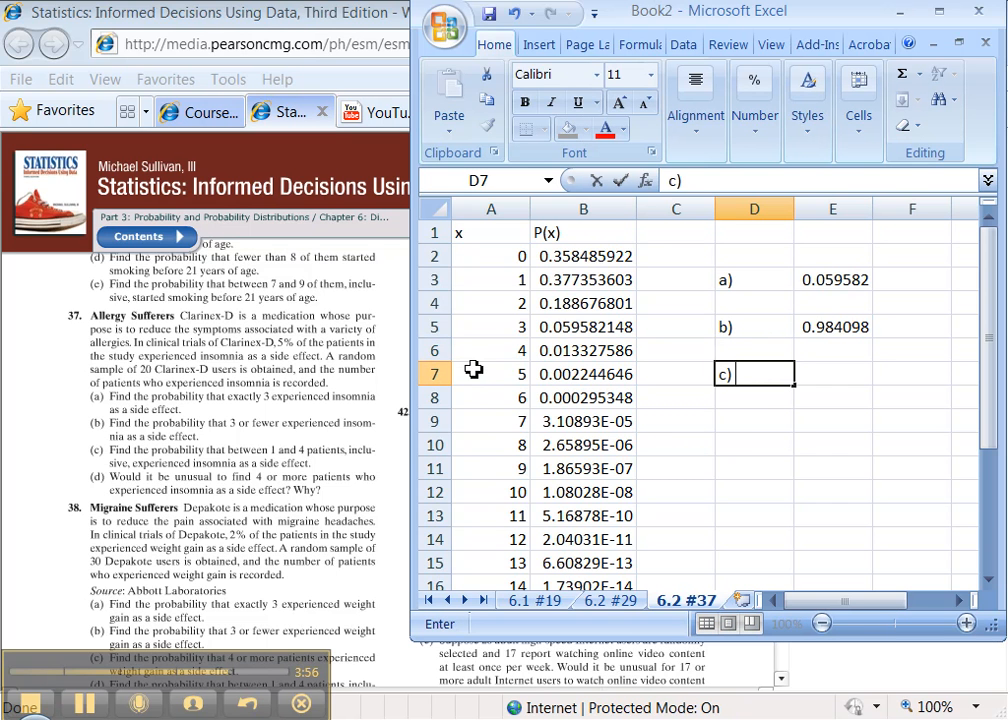
pyautogui.press('Tab')
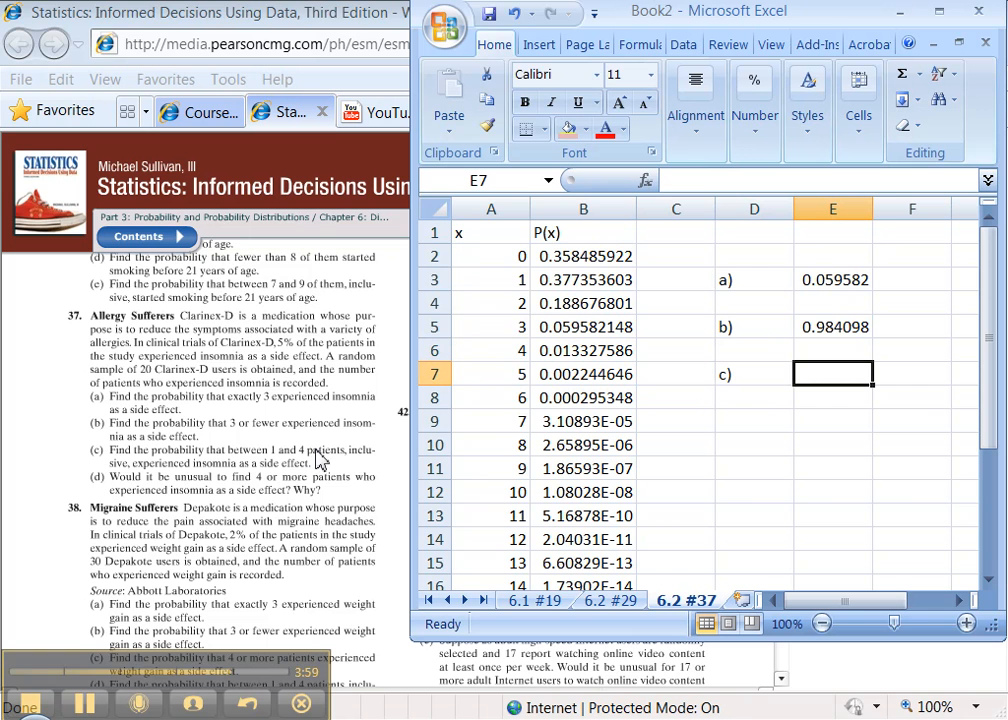
pyautogui.write('=')
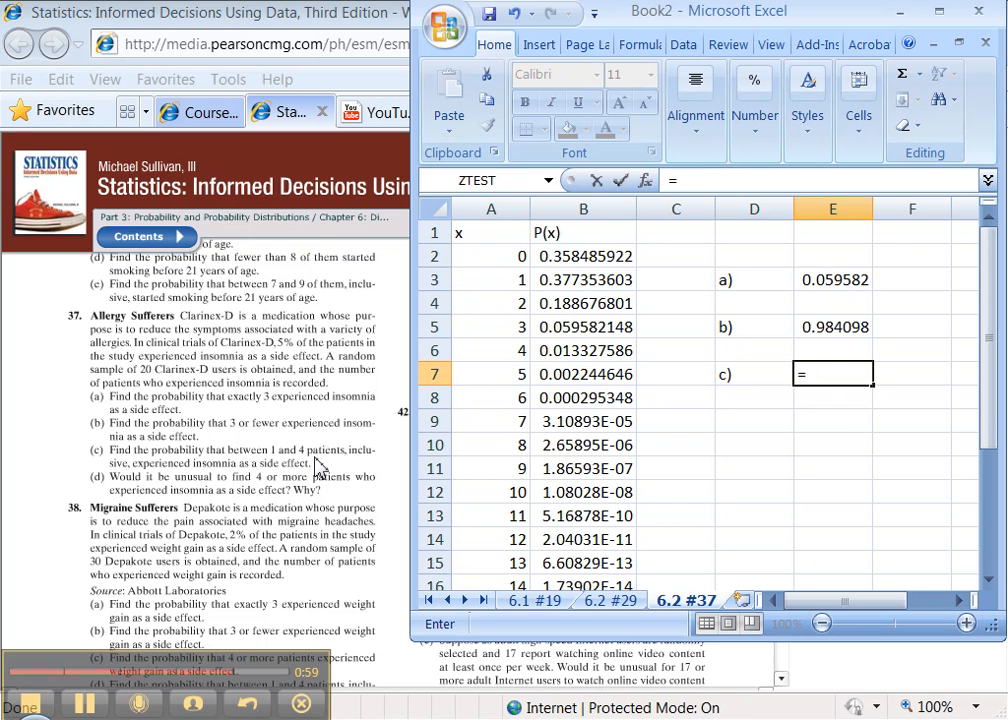
pyautogui.write('sum(')
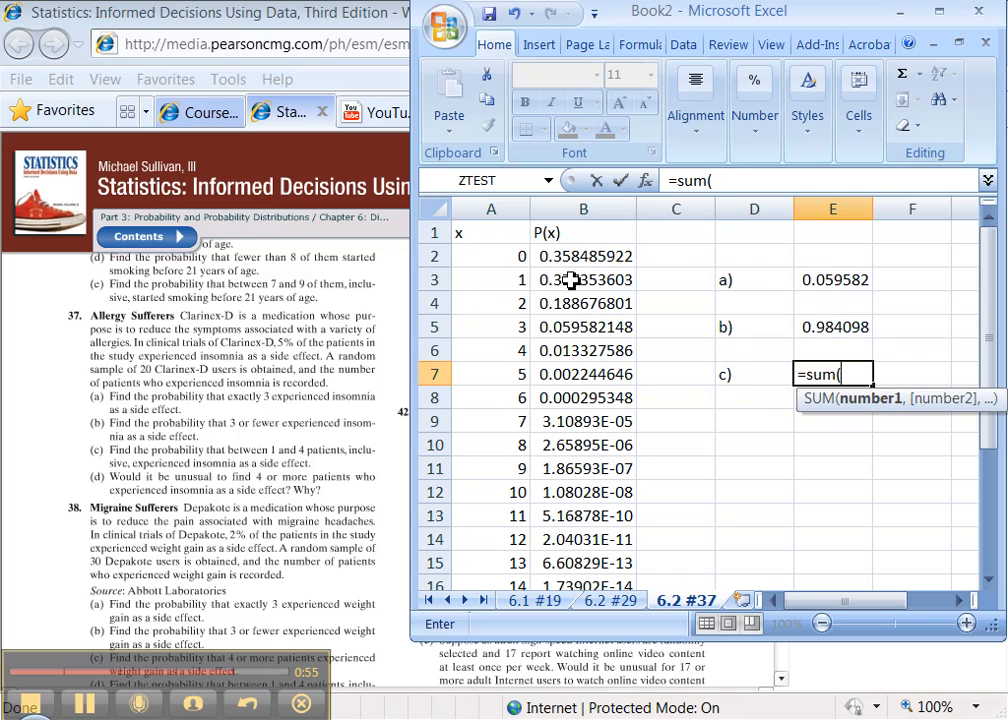
pyautogui.moveTo(567, 284); pyautogui.dragTo(566, 356)
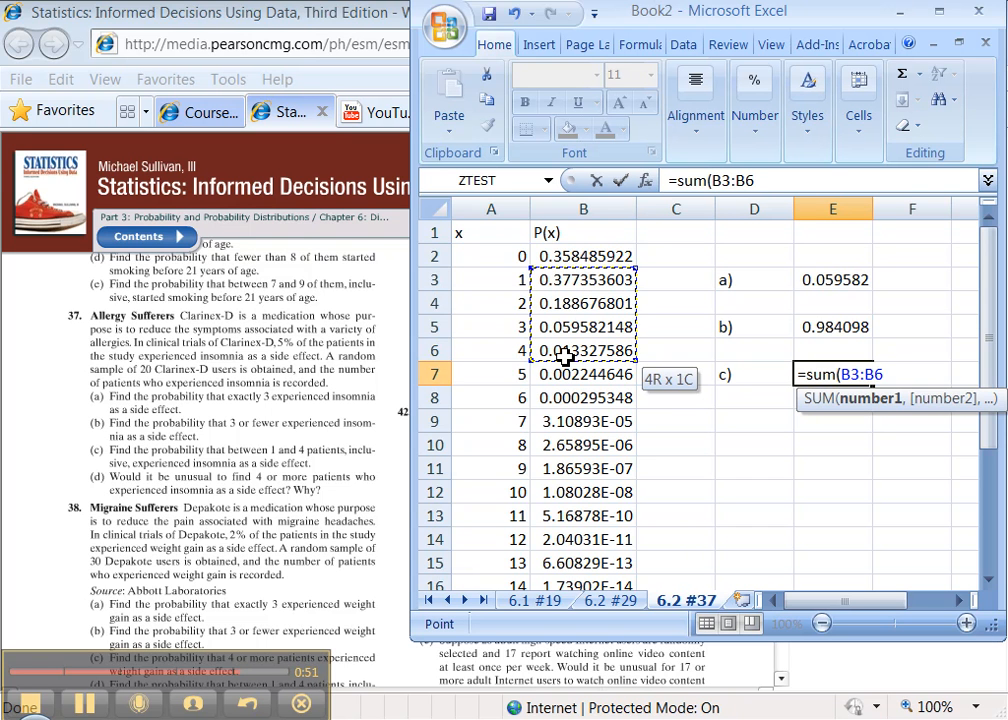
pyautogui.press('Return')
# Label D9 as d) and enter the heading P(4 or more) in E9
pyautogui.press('Down')
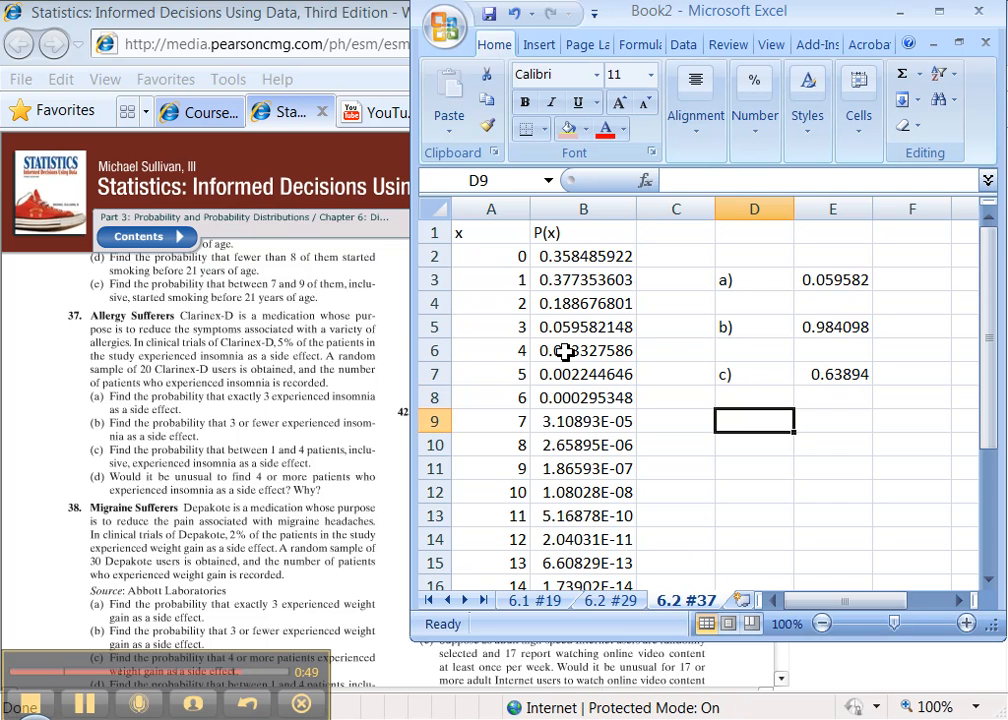
pyautogui.write('d)')
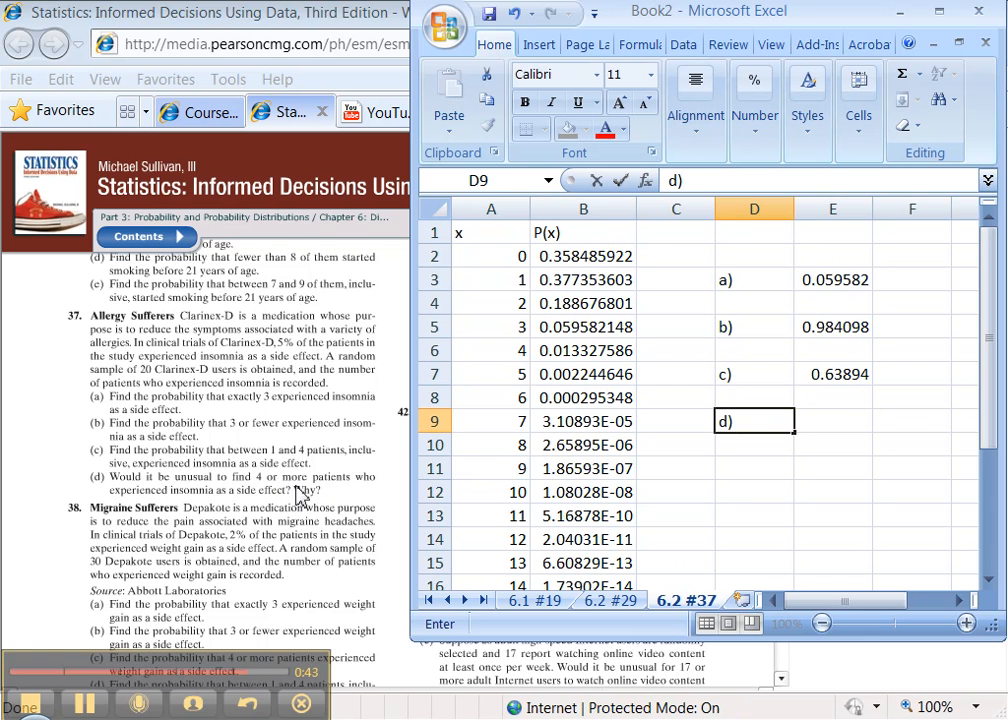
pyautogui.press('Tab')
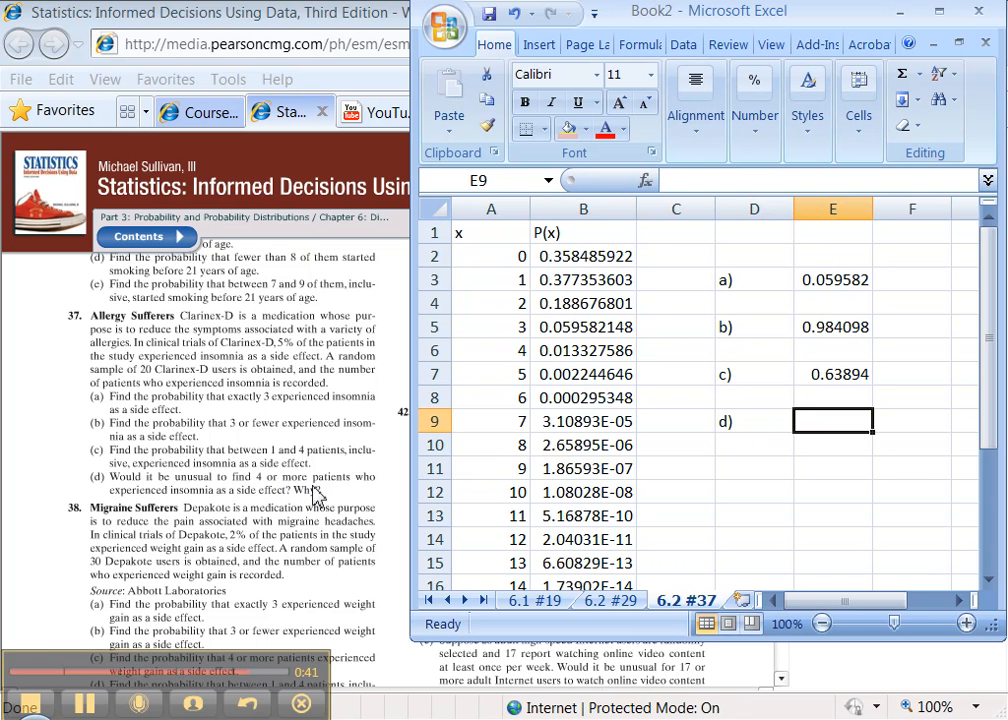
pyautogui.write('P(4 or more)')
pyautogui.press('Return')
pyautogui.press('Right')
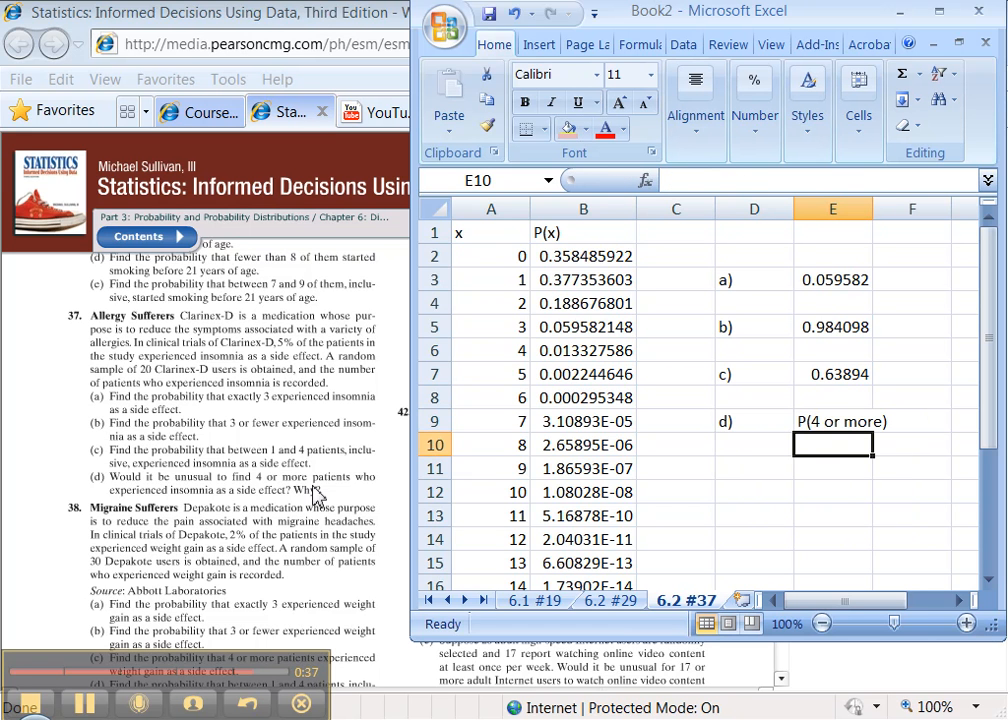
# Calculate the probability of 4 or more in E10 as the complement of part b, =1-E5
pyautogui.moveTo(577, 347); pyautogui.dragTo(580, 570)
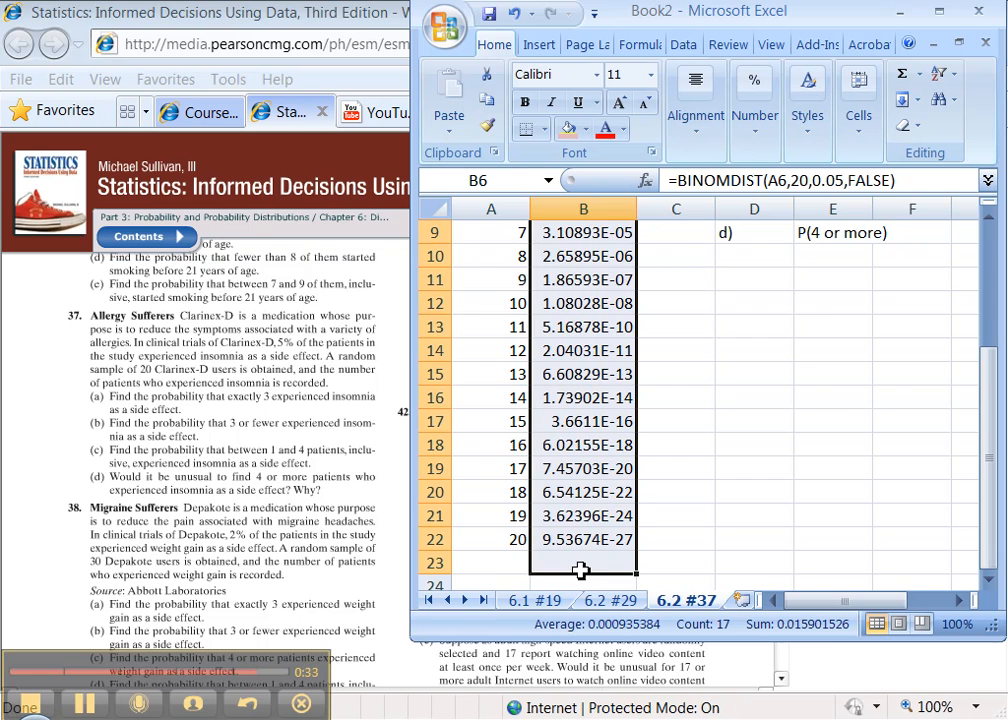
pyautogui.scroll(3, 580, 570)
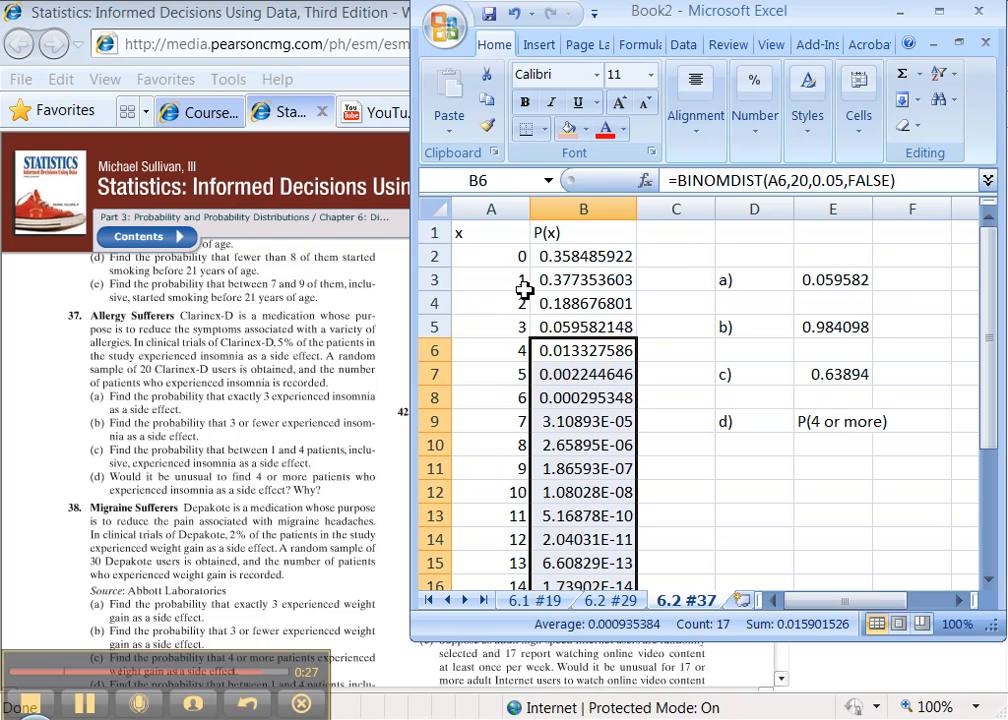
pyautogui.click(835, 327)
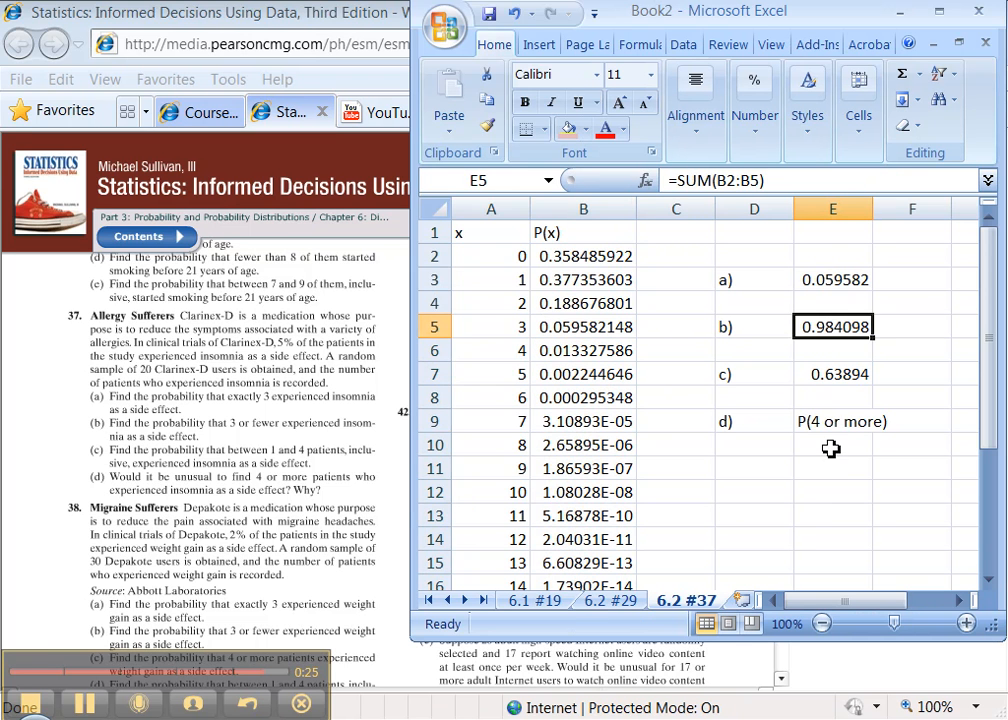
pyautogui.click(831, 449)
pyautogui.write('=1-')
pyautogui.click(848, 330)
pyautogui.press('Return')
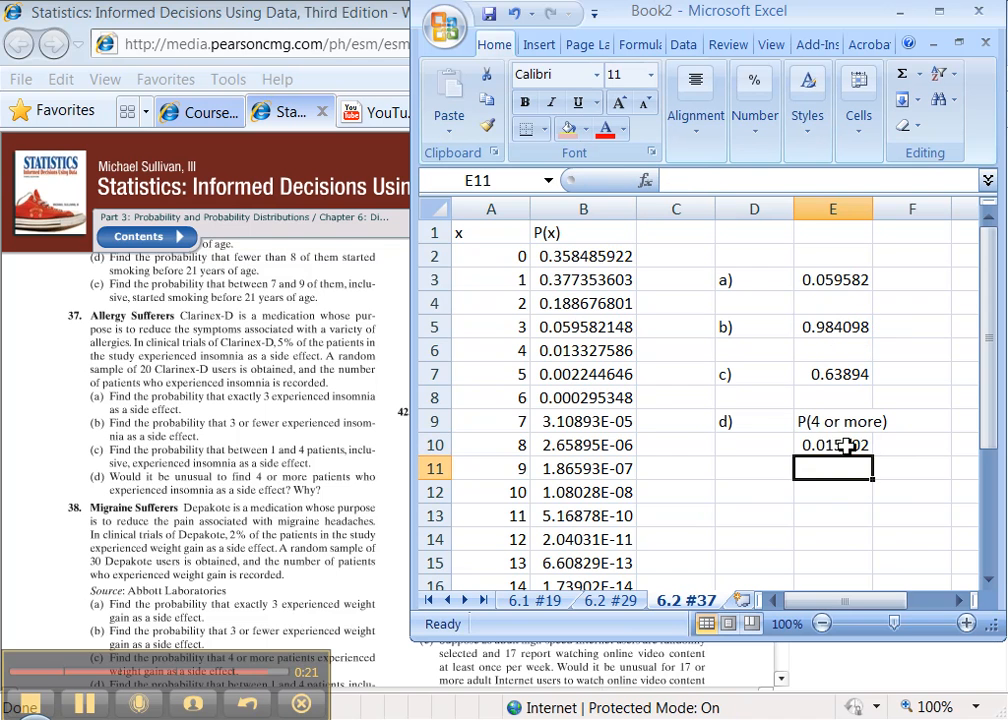
pyautogui.click(832, 446)
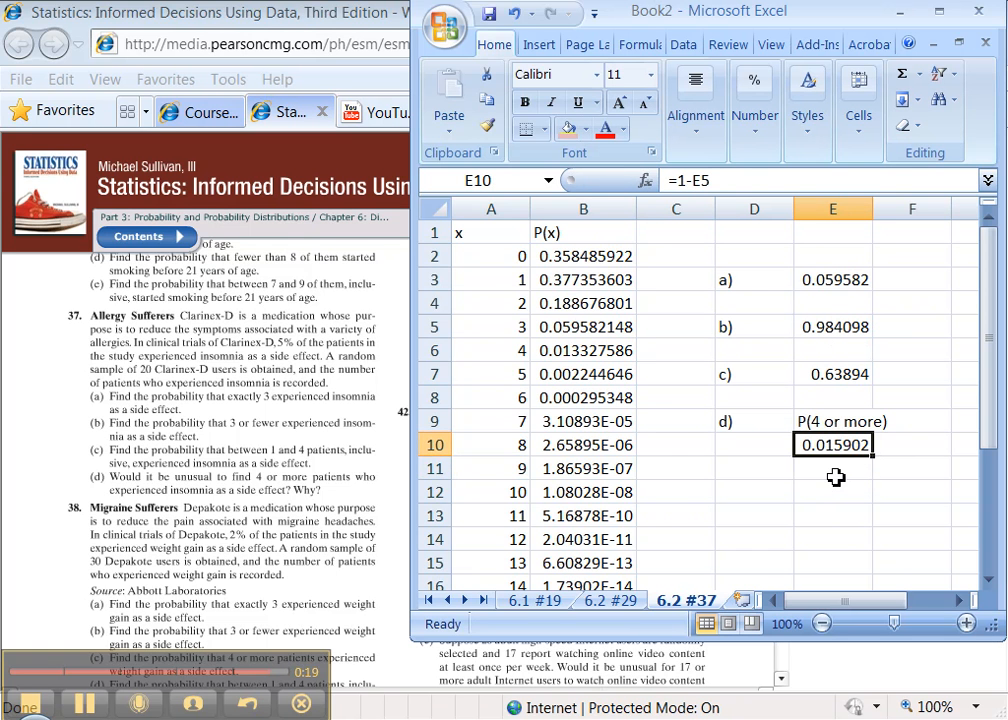
# Note "less than 0.05" in F10 and write the conclusion "so YES, it's unusual" in E11
pyautogui.click(904, 455)
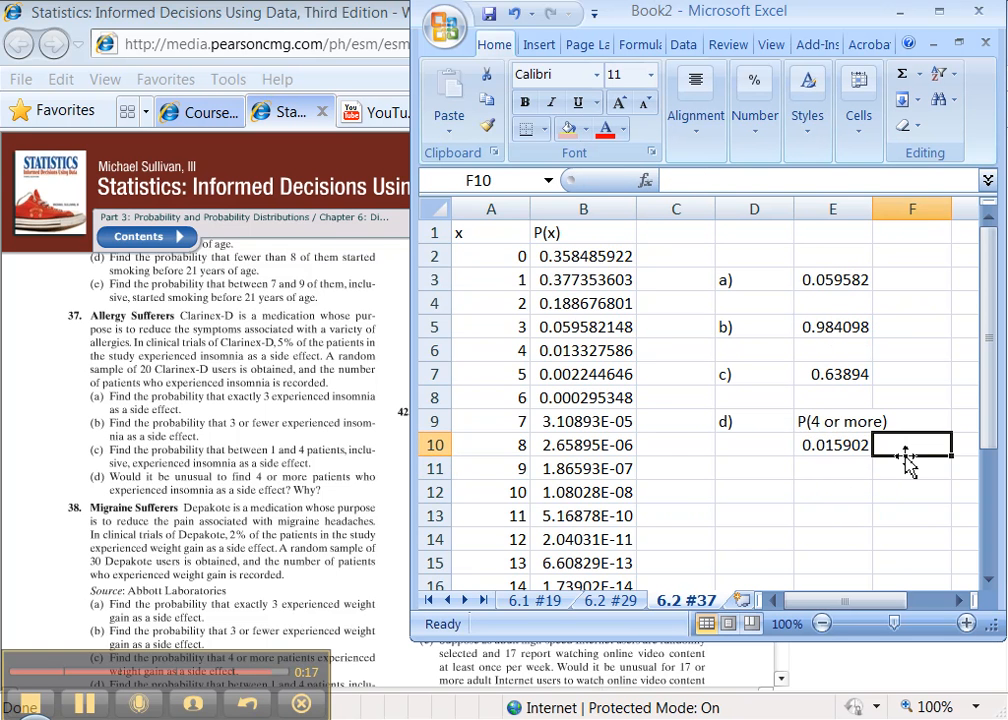
pyautogui.write('less than 0.05')
pyautogui.press('Return')
pyautogui.press('Left')
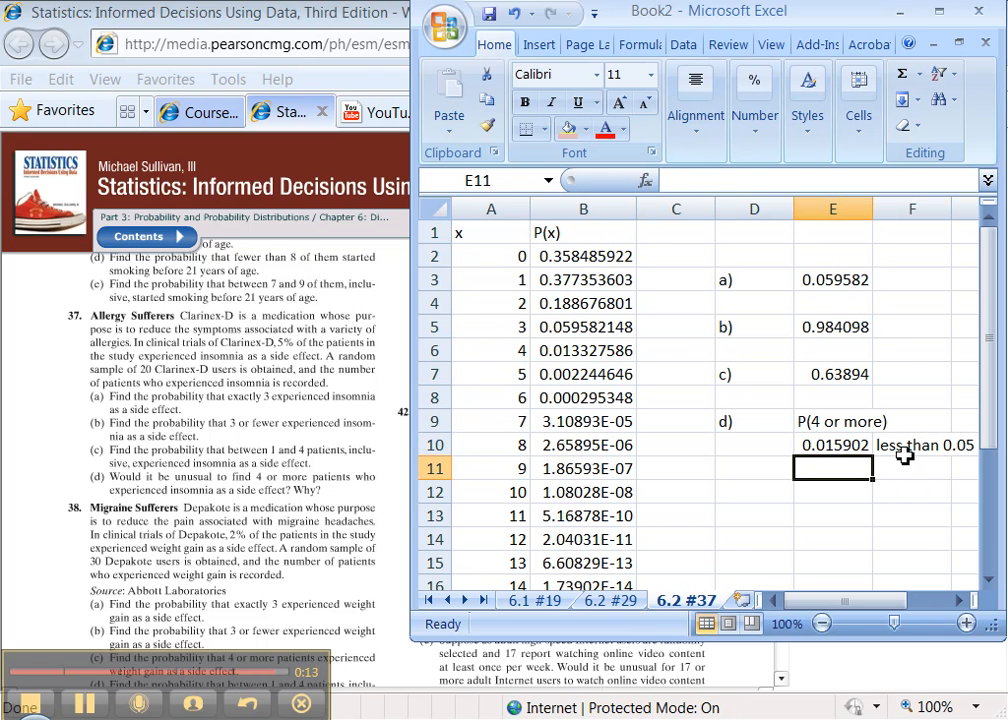
pyautogui.write("so YES, it's")
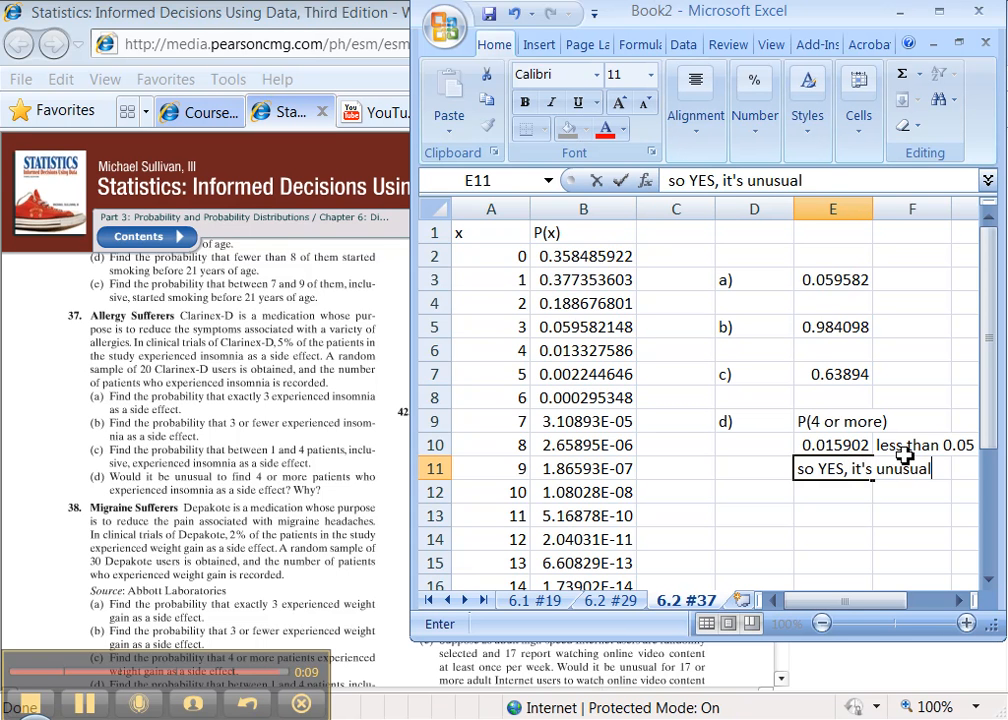
pyautogui.write(' unusual')
pyautogui.press('Return')
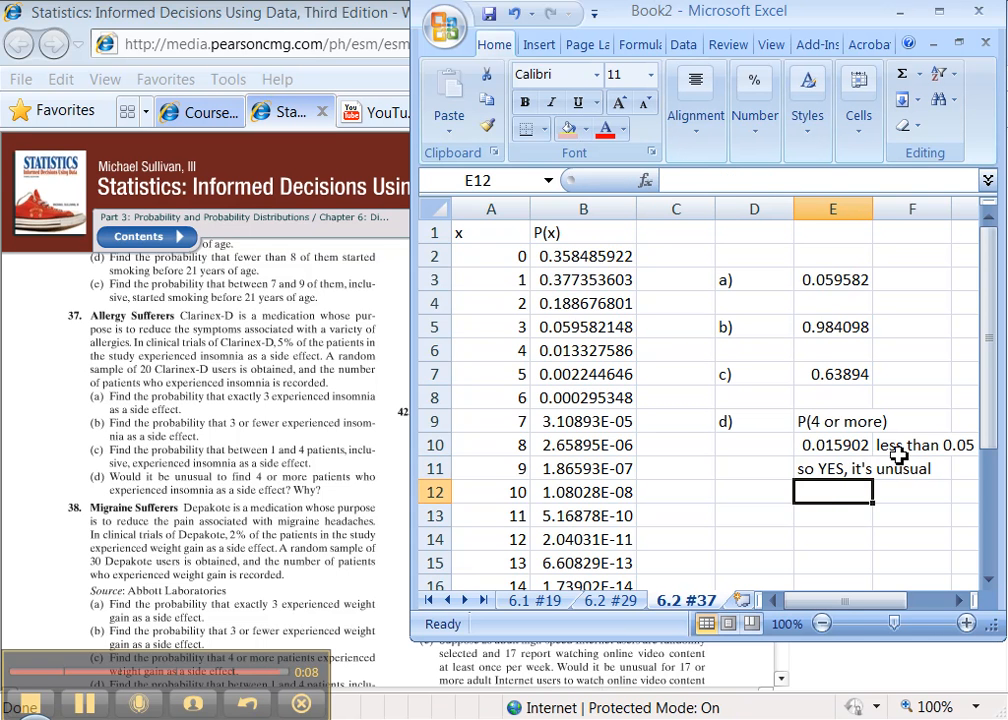
pyautogui.click(830, 452)
pyautogui.click(818, 500)
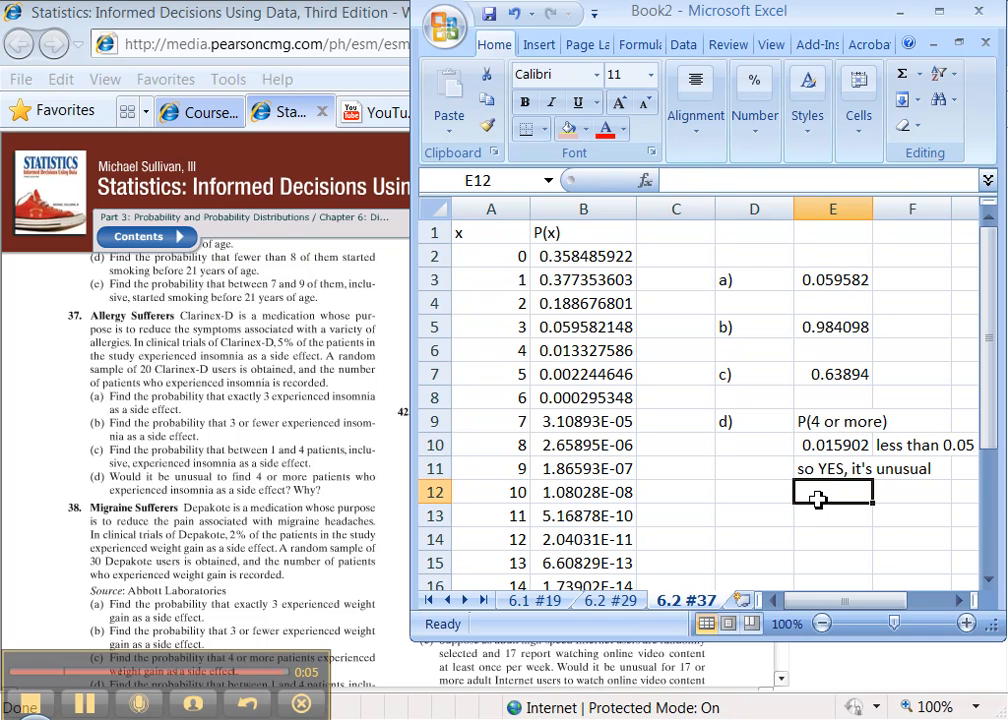